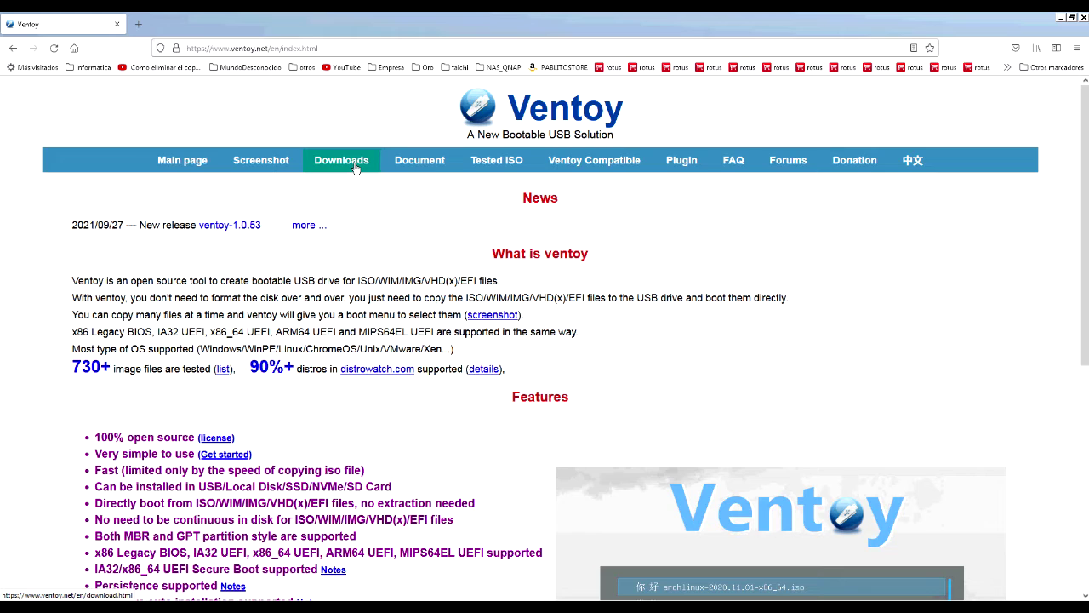
Download ventoy-1.0.53-windows.zip from Ventoy's GitHub releases page and open it with WinRAR.
click(356, 168)
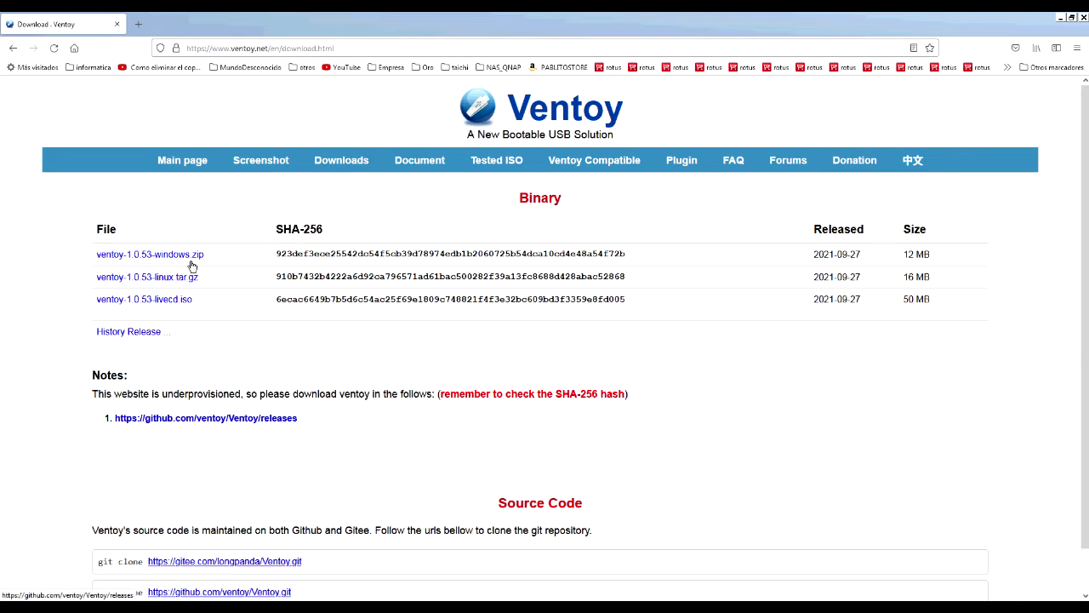
key(Return)
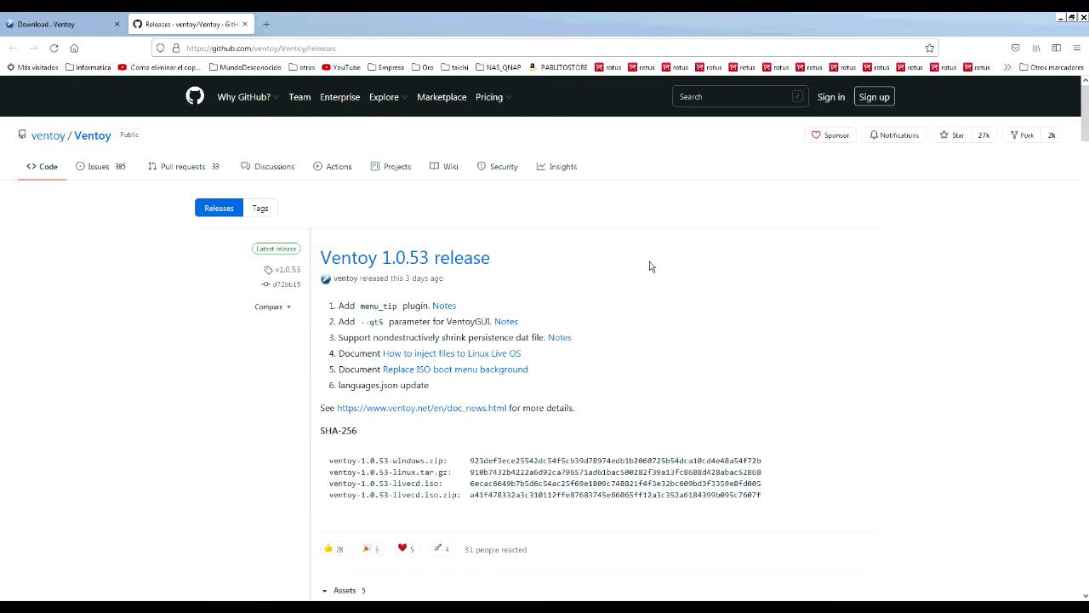
scroll(649, 266, down, 3)
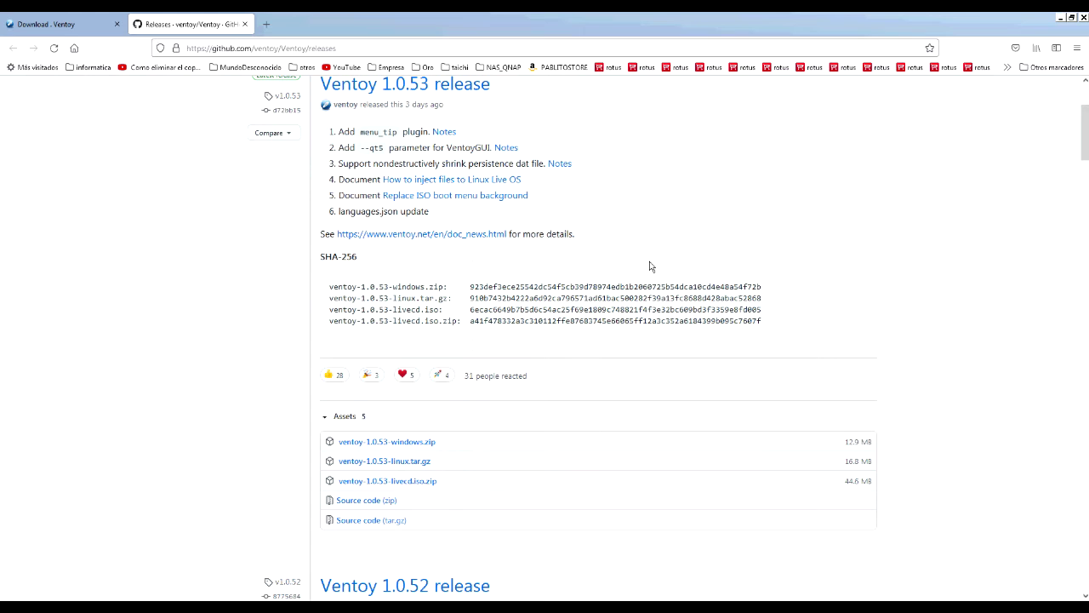
click(428, 444)
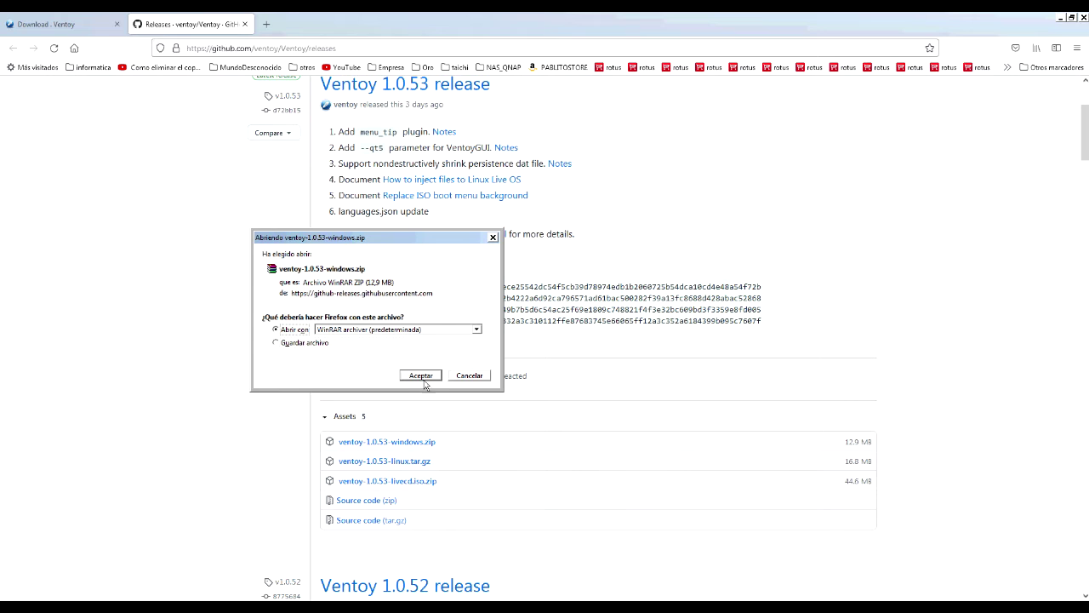
click(423, 378)
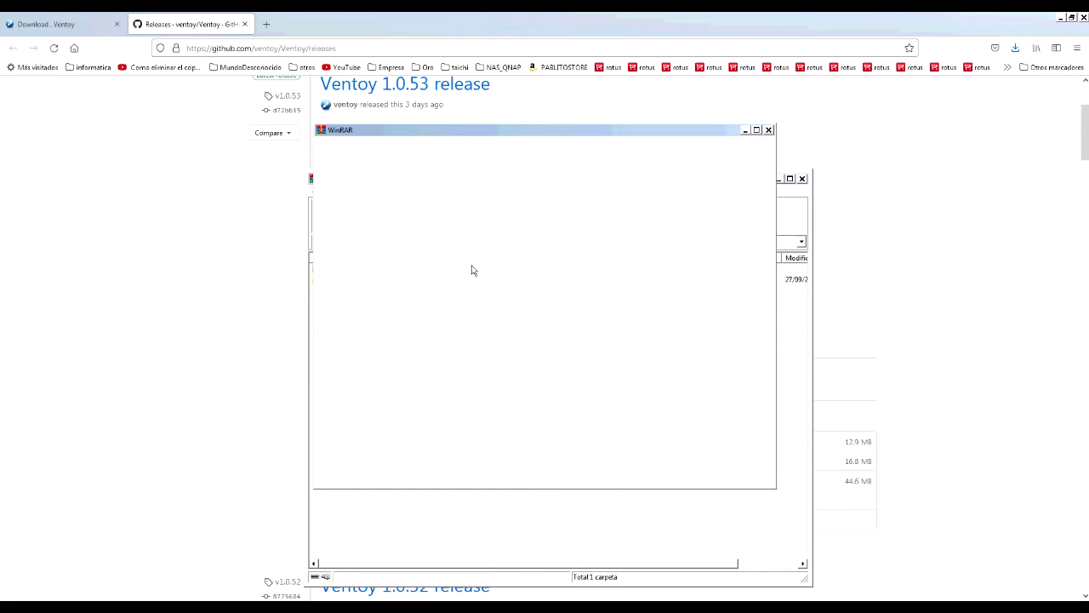
Dismiss the WinRAR trial notice and open the ventoy-1.0.53 folder inside the downloaded archive.
click(771, 132)
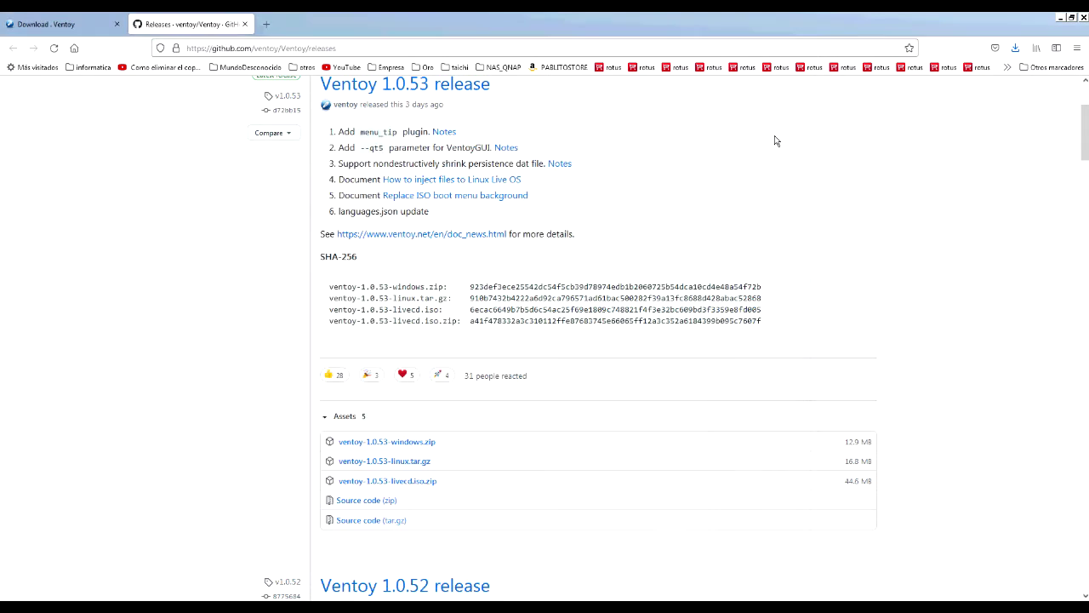
click(481, 598)
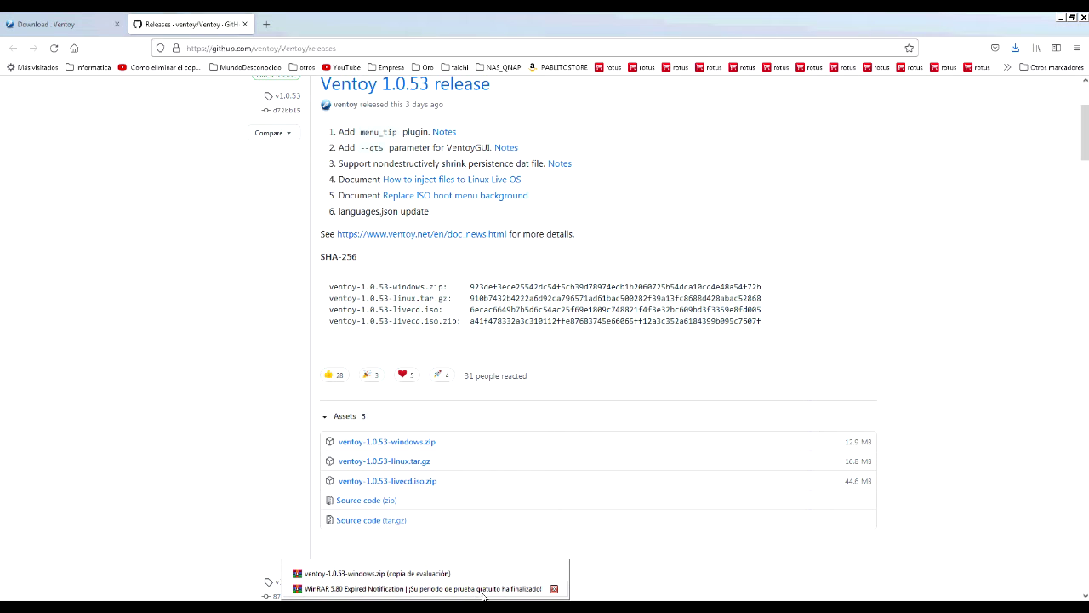
click(377, 573)
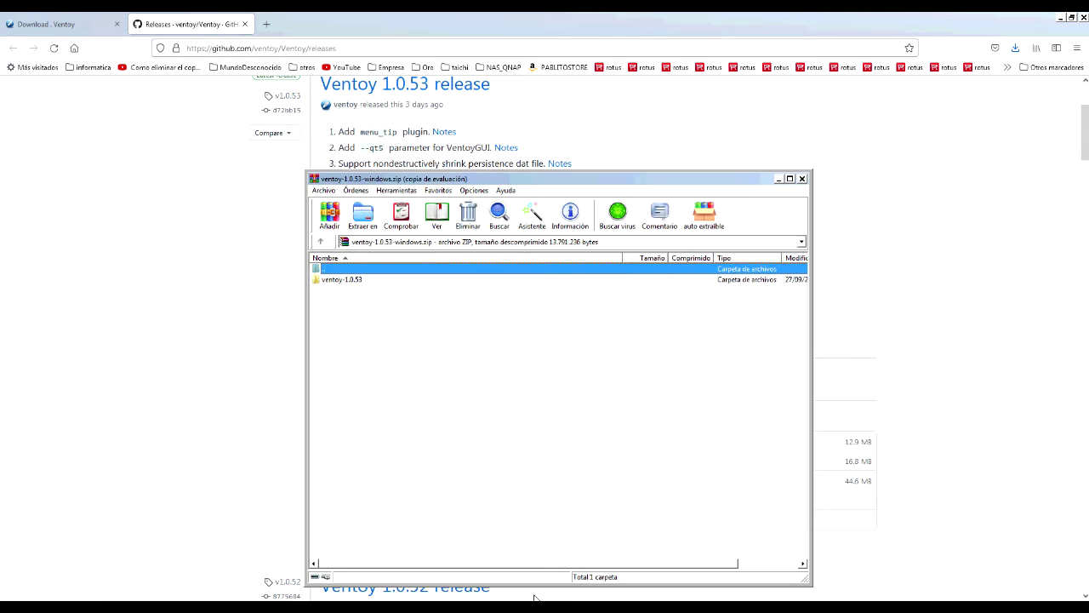
double_click(361, 284)
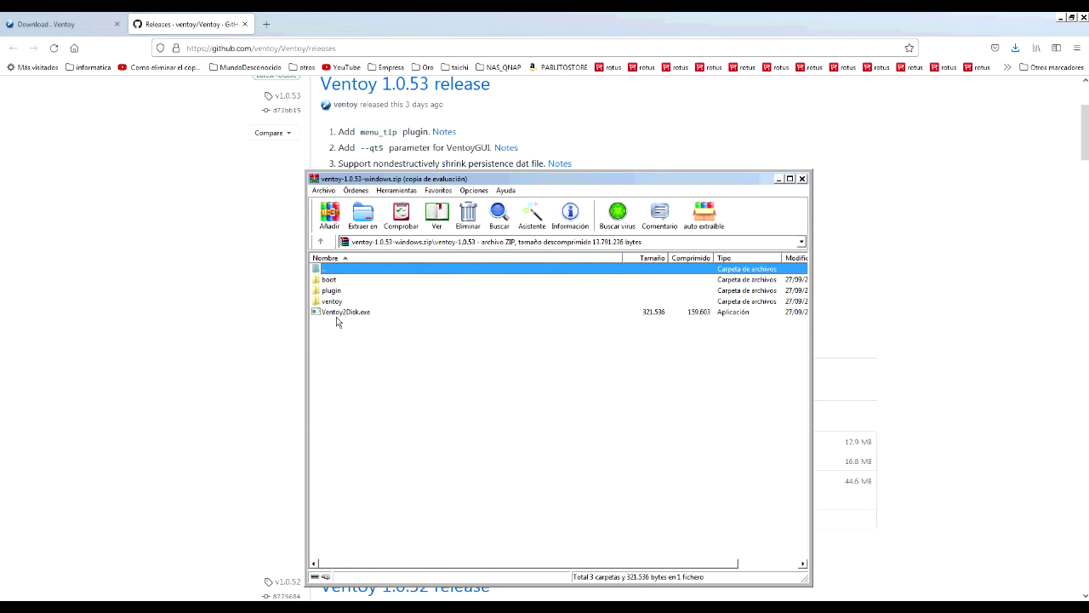
Extract the archive contents to the default destination folder and launch Ventoy2Disk.exe from the archive.
click(364, 217)
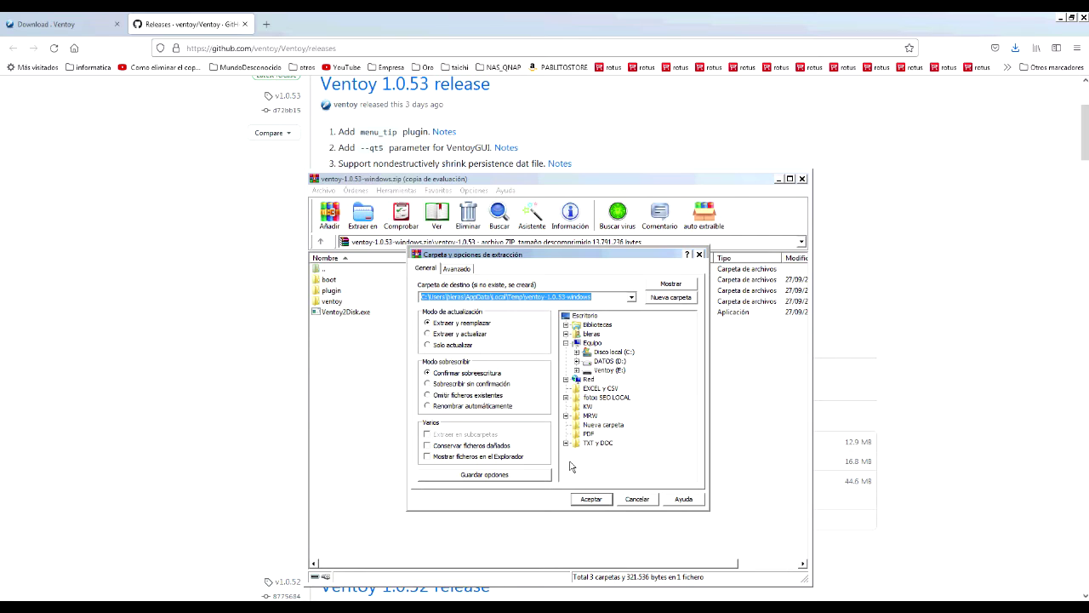
click(591, 499)
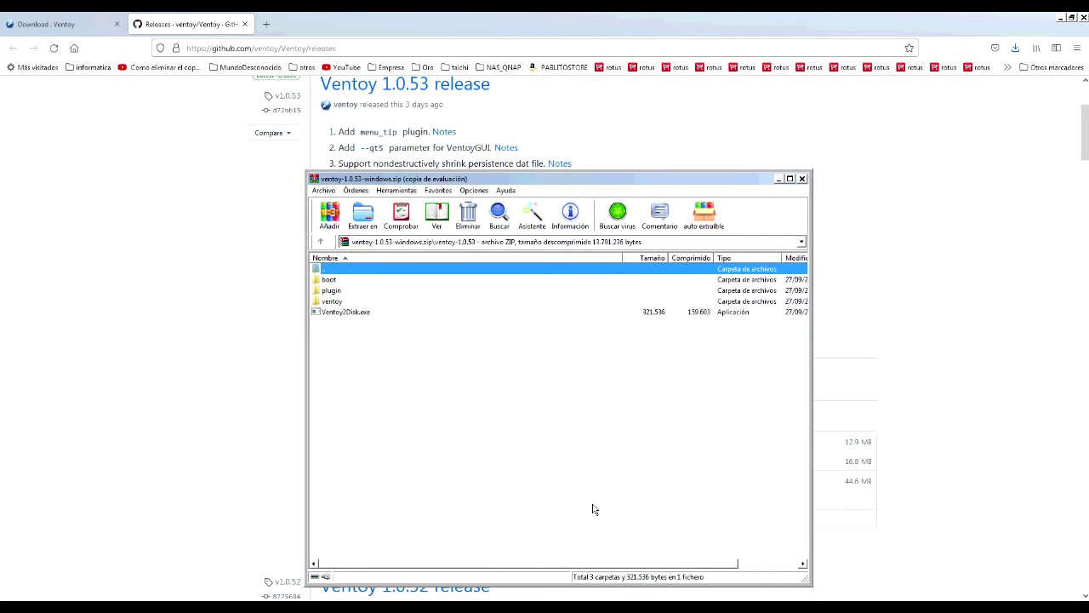
double_click(345, 312)
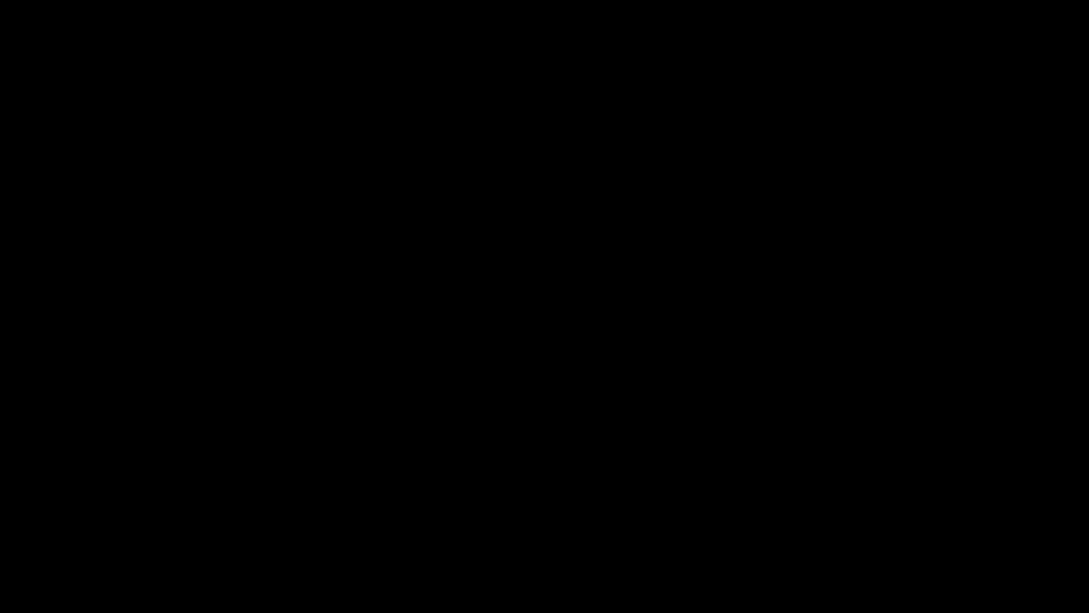
click(597, 325)
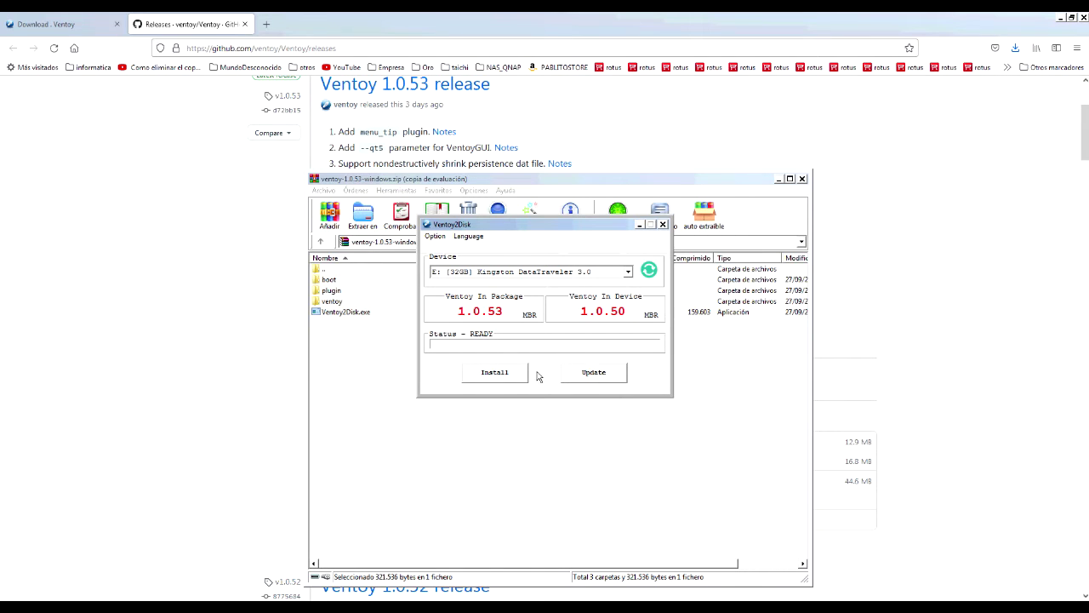
Install Ventoy on the E: [32GB] Kingston DataTraveler 3.0 drive, accepting the format, and close Ventoy2Disk.
click(628, 272)
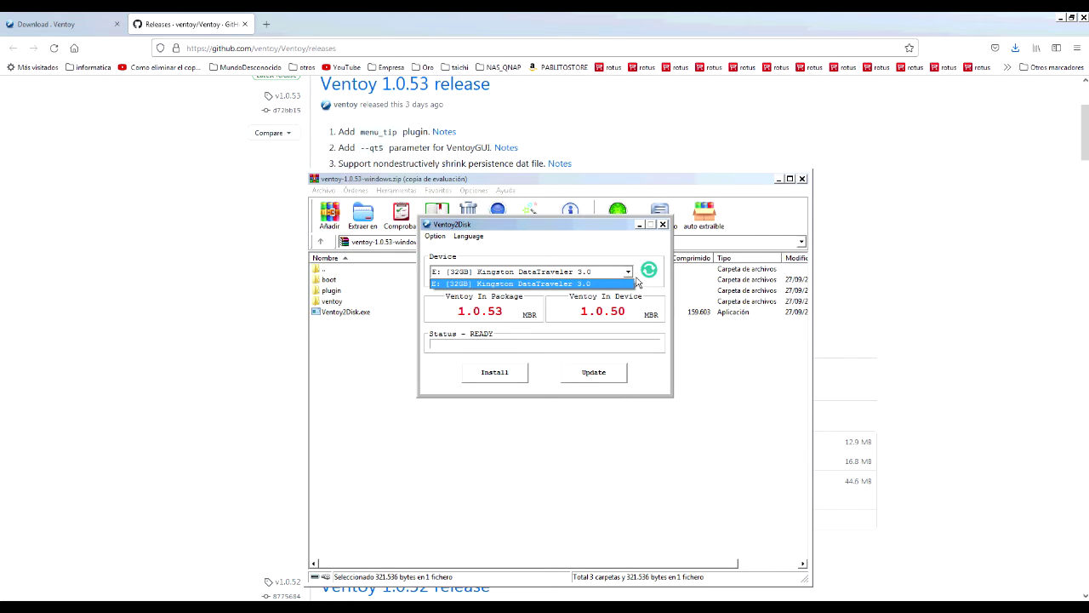
click(634, 282)
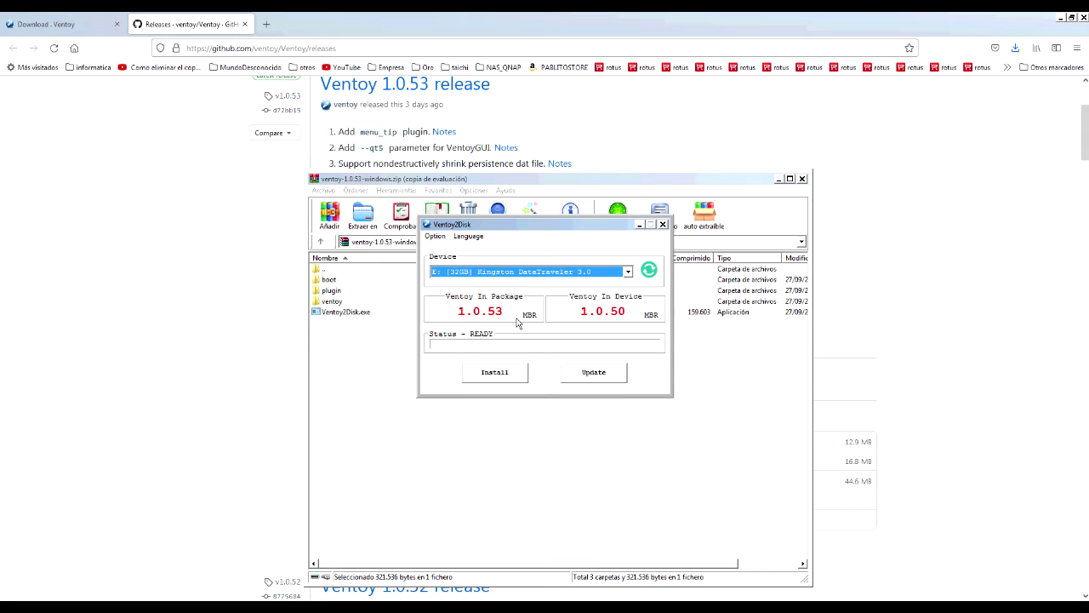
click(490, 377)
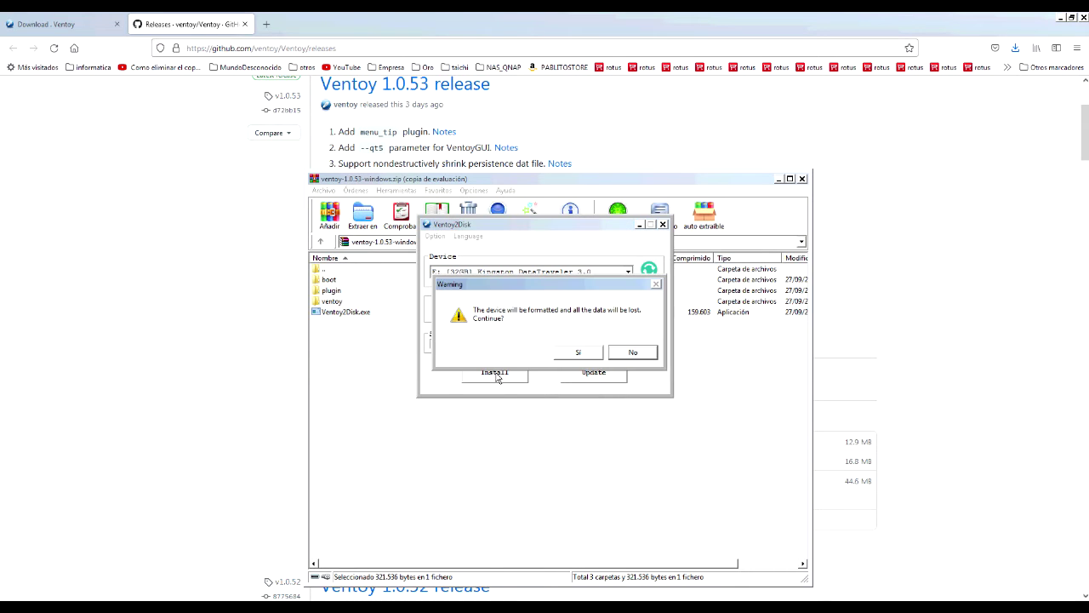
click(586, 358)
click(594, 355)
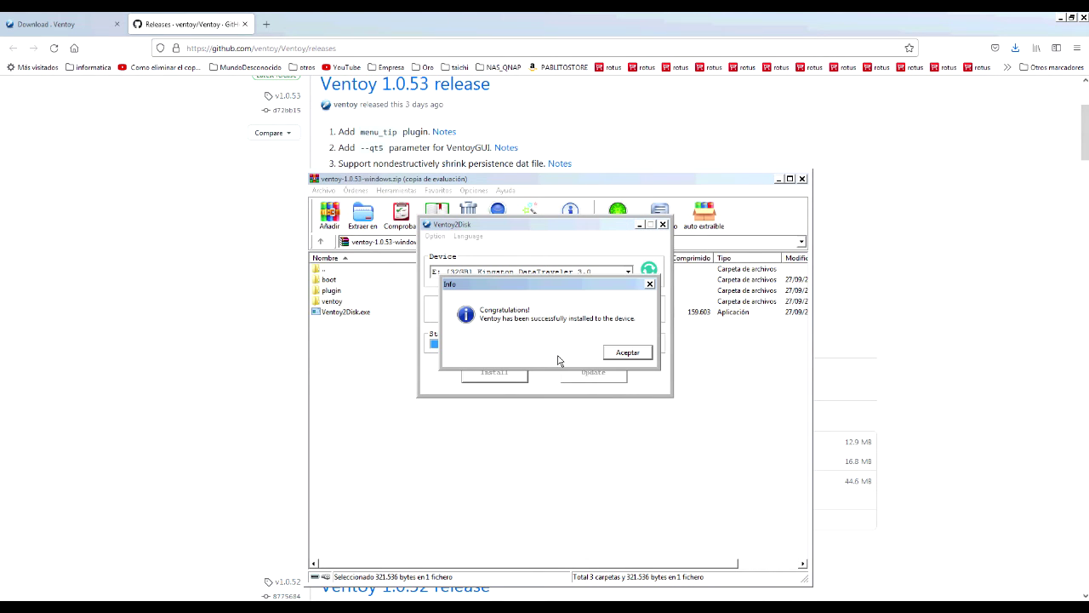
click(626, 355)
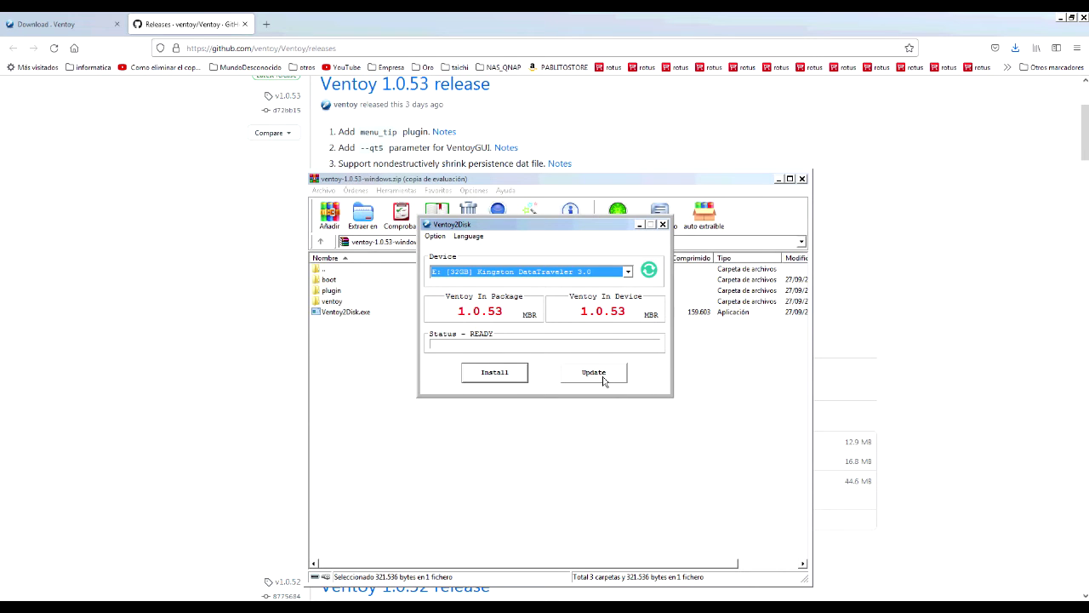
click(663, 224)
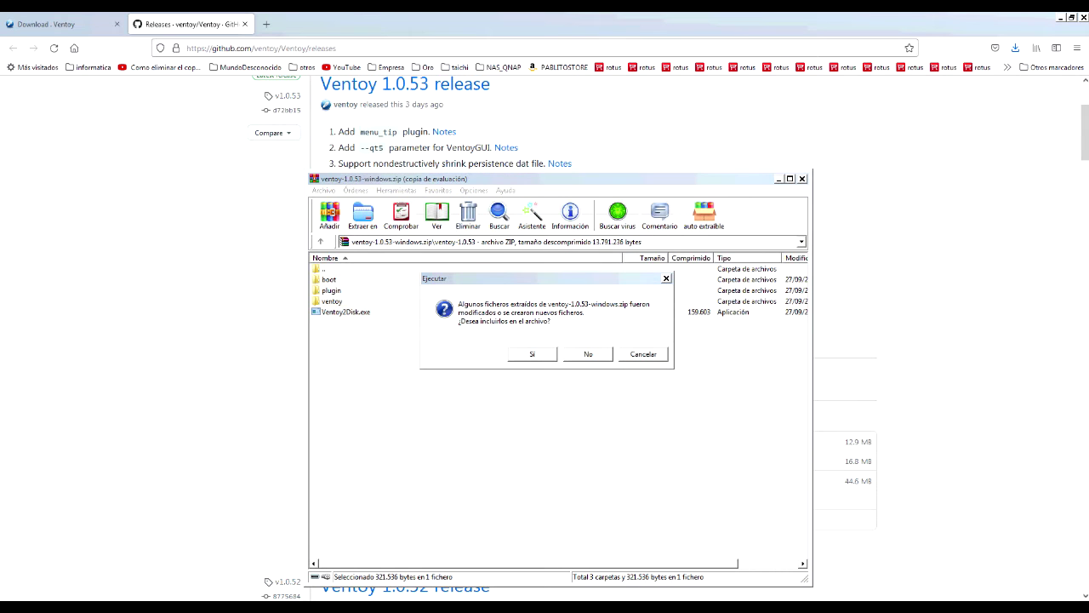
Check the contents of the Ventoy (E:) drive in the file explorer, and search the whole computer for *.iso files.
key(super+e)
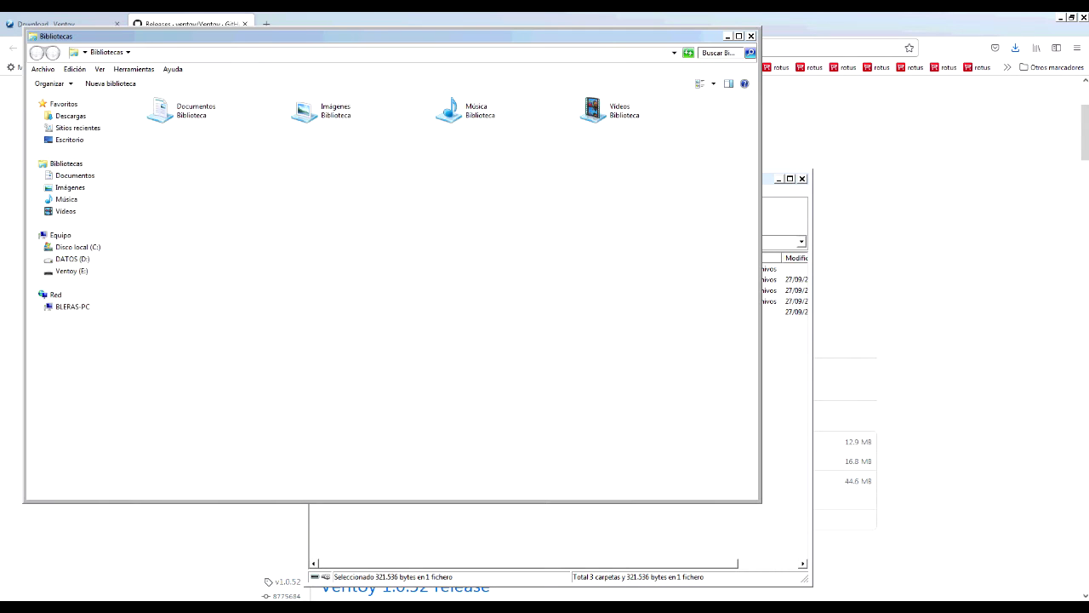
click(77, 273)
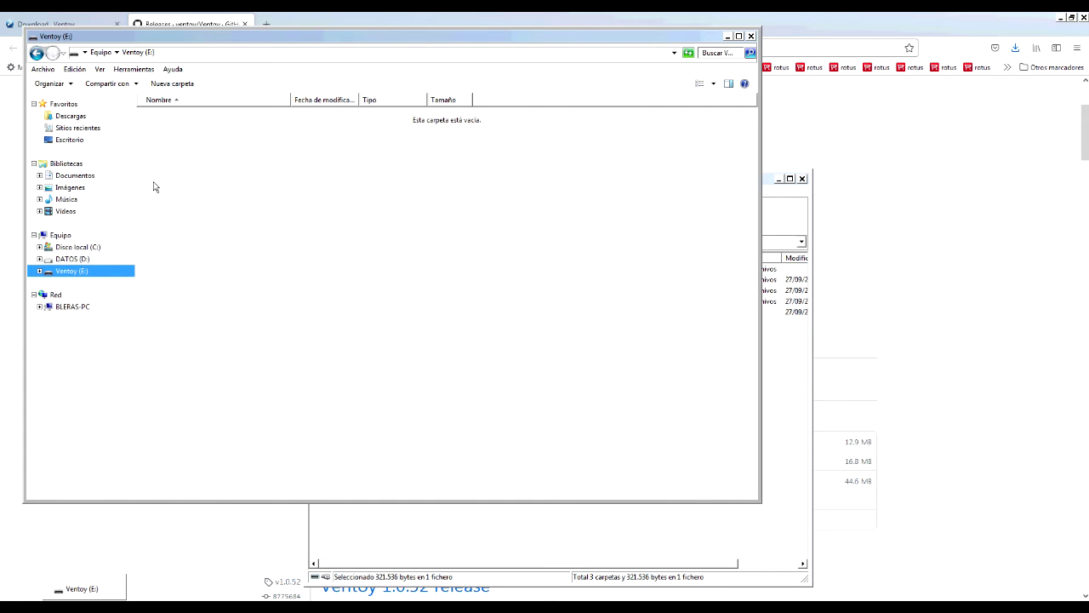
click(60, 235)
click(719, 56)
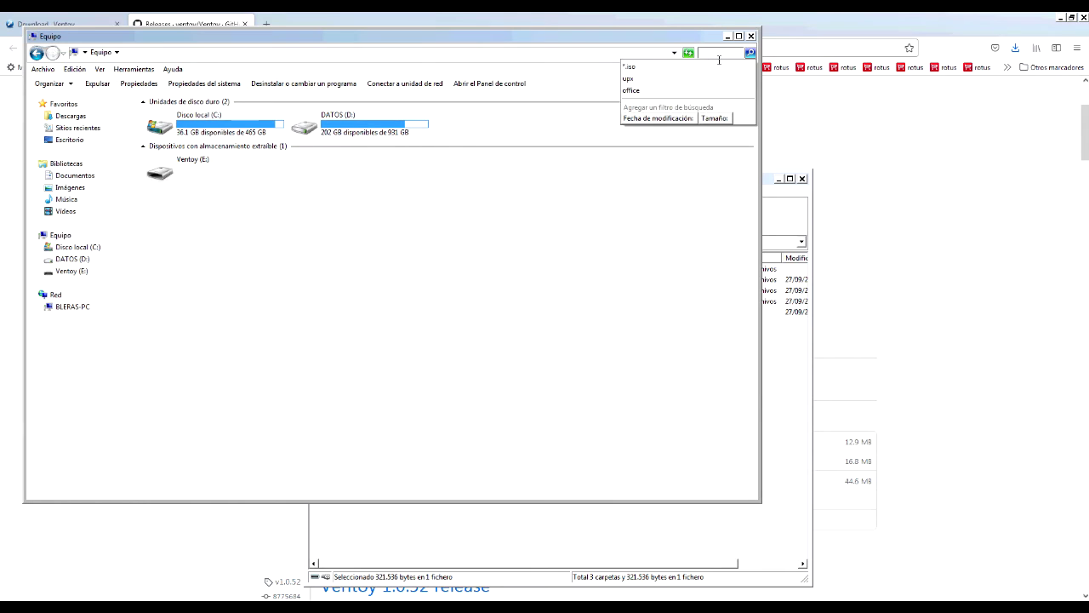
text(*.iso)
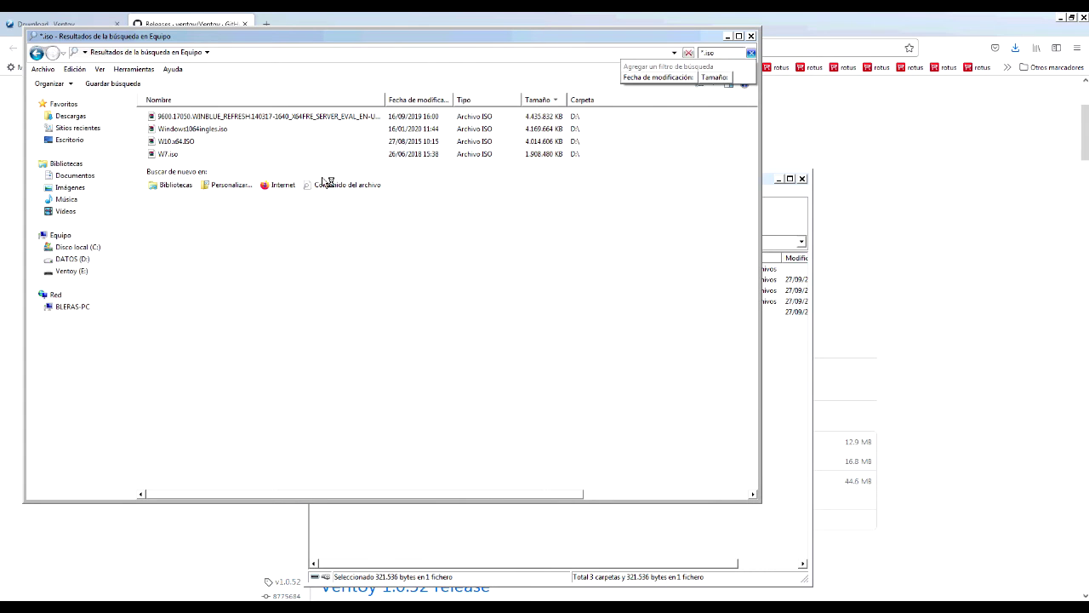
Copy W7.iso from the search results to the root of the Ventoy (E:) drive.
right_click(174, 154)
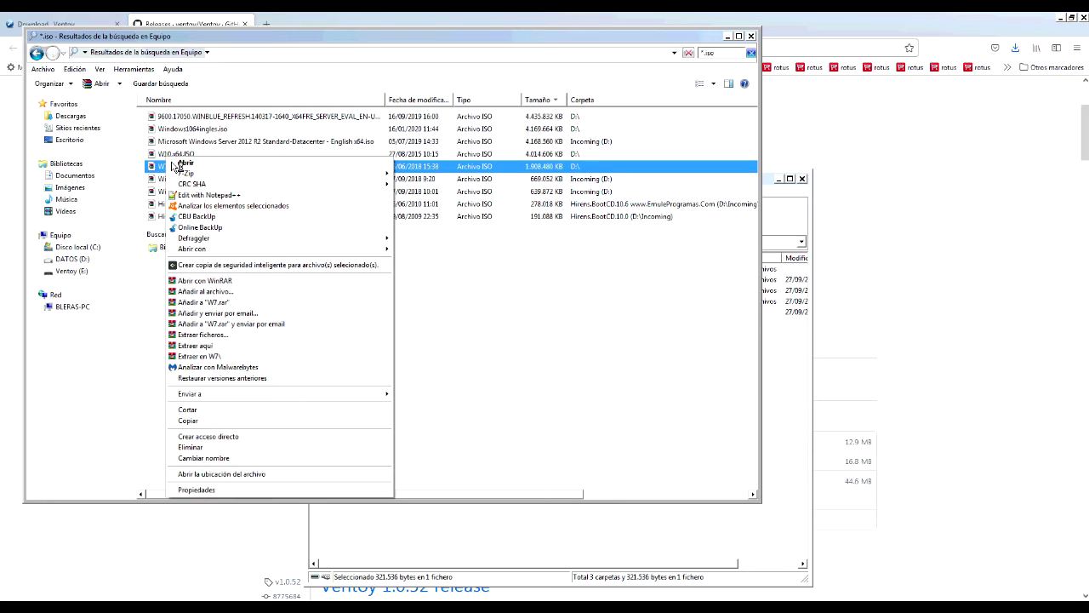
click(191, 421)
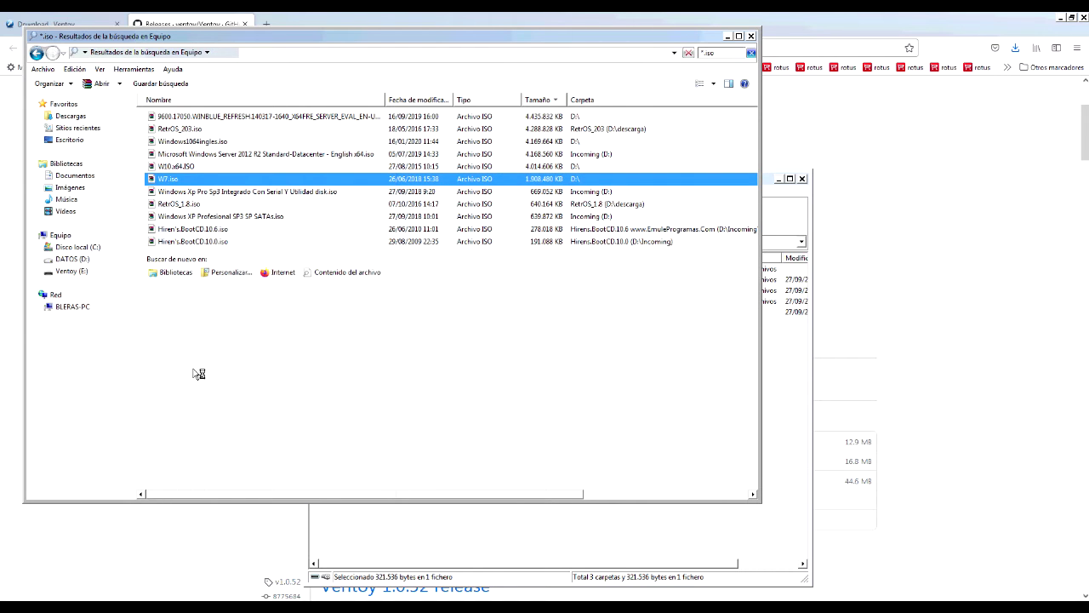
click(71, 271)
right_click(213, 286)
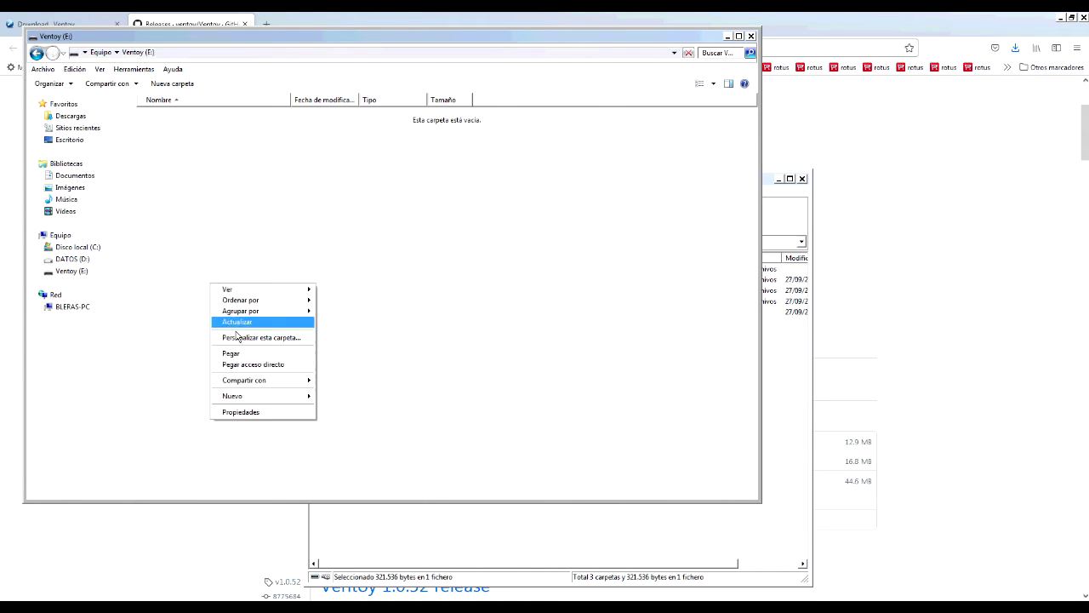
click(231, 353)
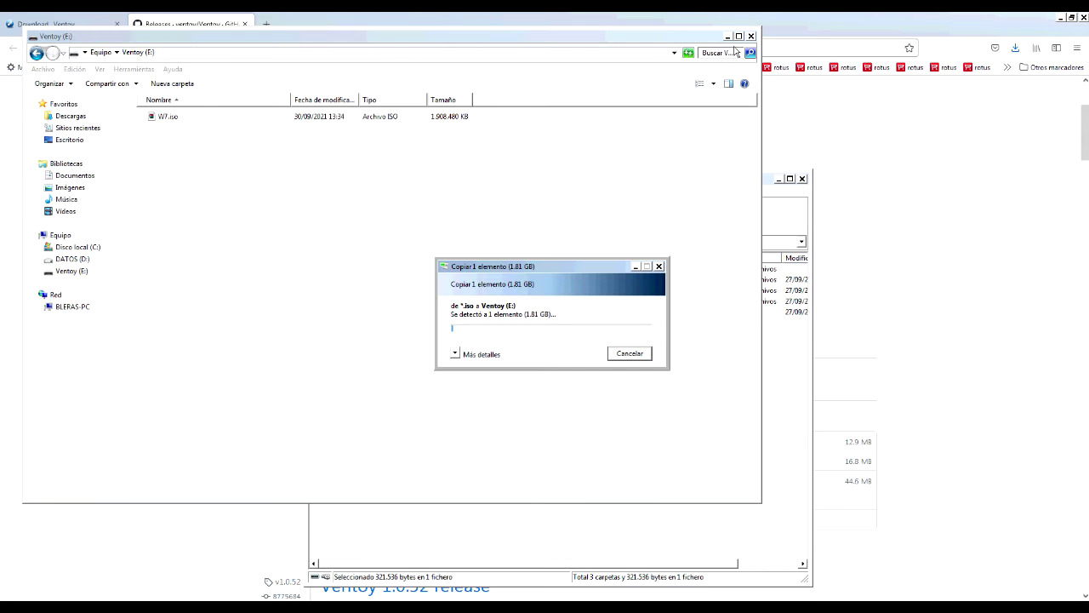
Decline adding the modified files to ventoy-1.0.53-windows.zip and close the archive.
click(790, 227)
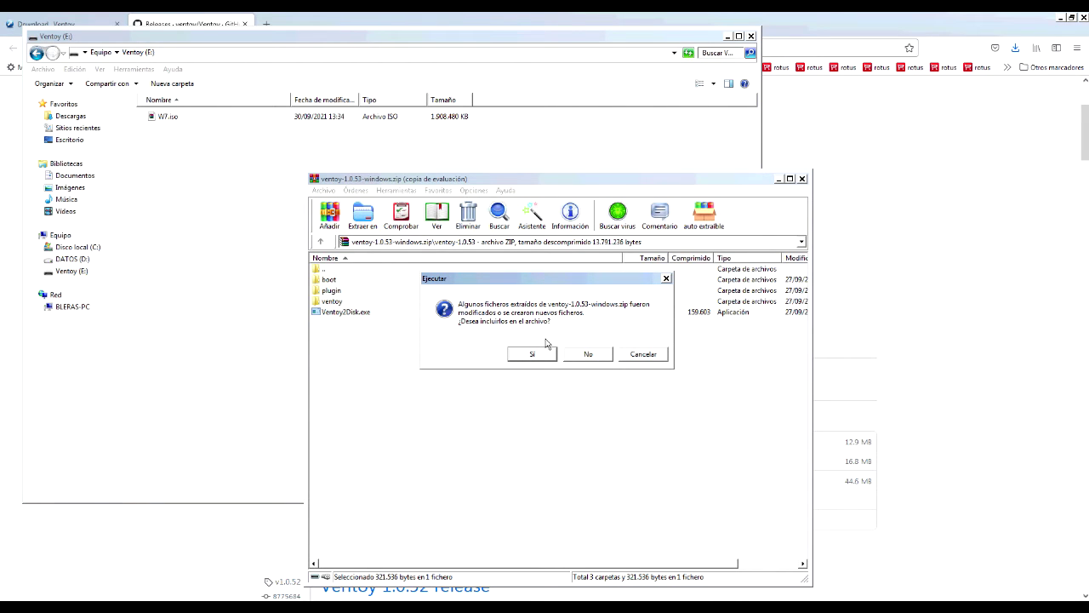
click(590, 357)
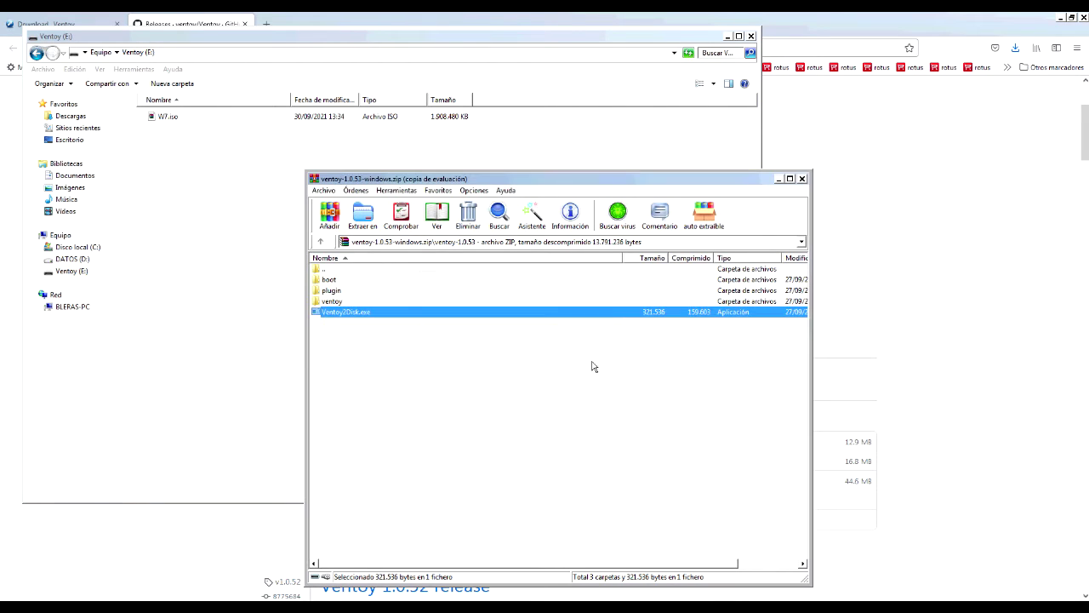
click(802, 179)
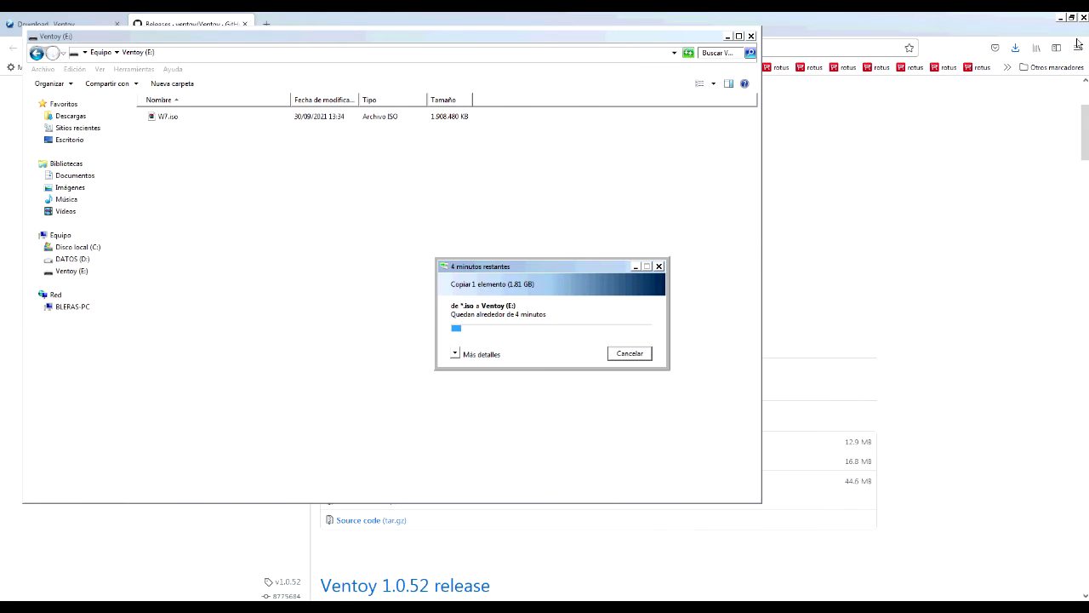
Extract the downloaded zip into a ventoy-1.0.53-windows folder beside it and launch Ventoy2Disk.exe from that folder.
click(1027, 61)
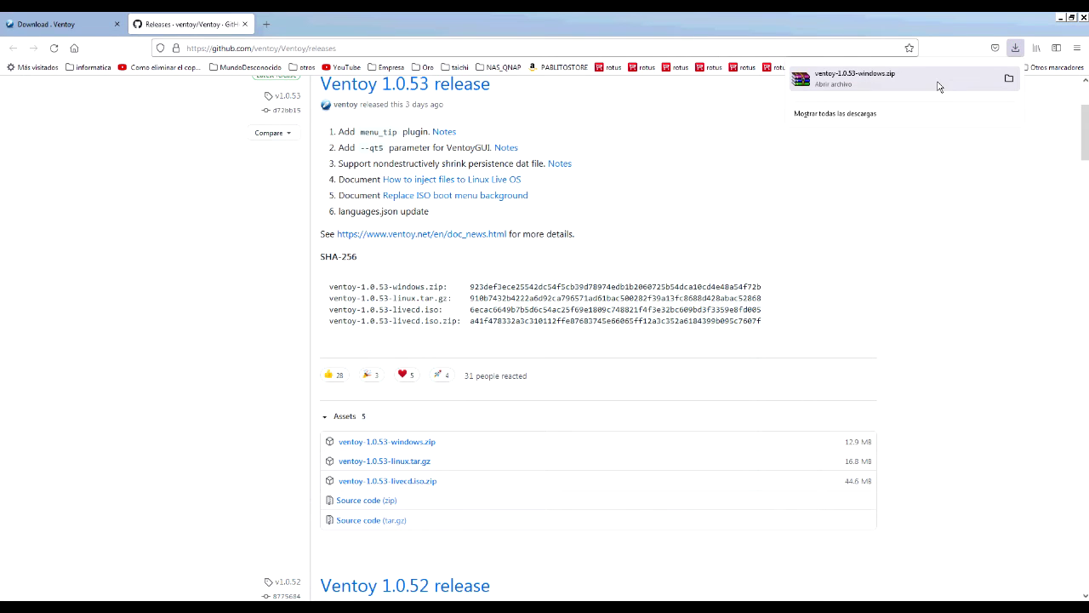
click(1014, 83)
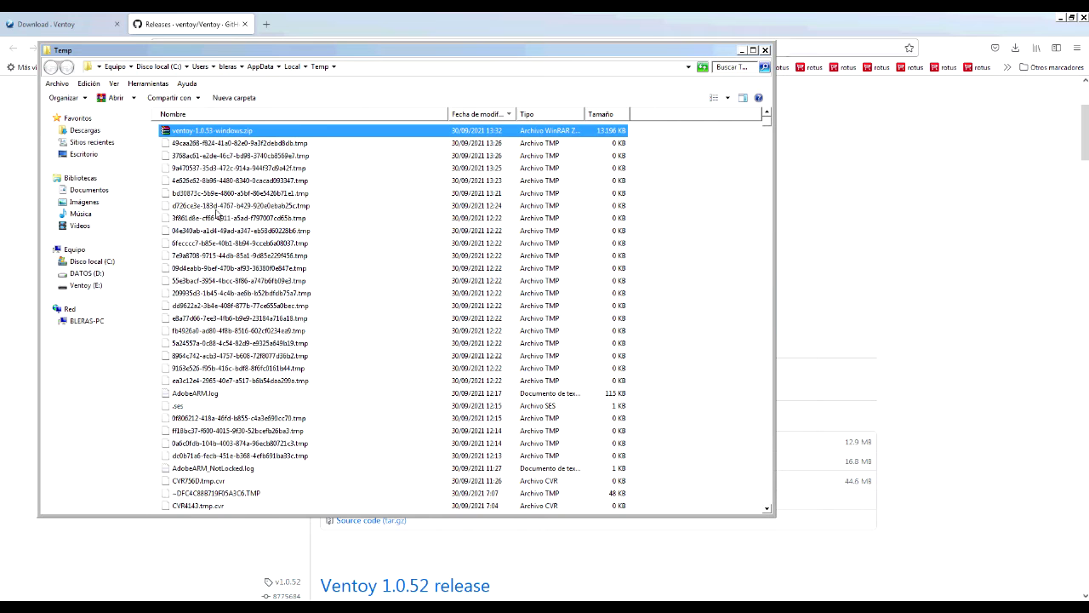
right_click(211, 136)
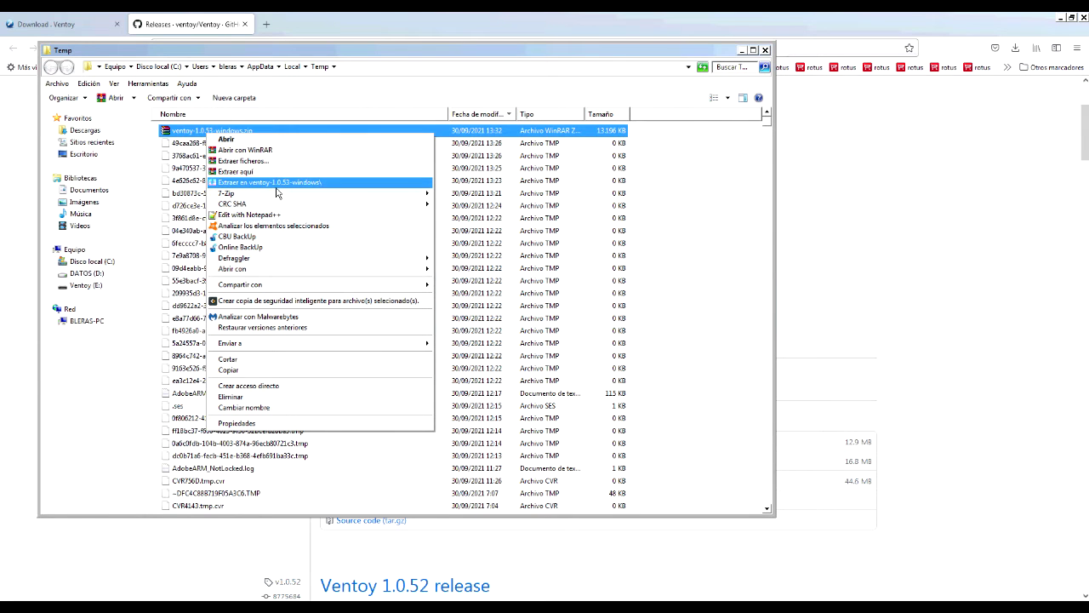
click(276, 193)
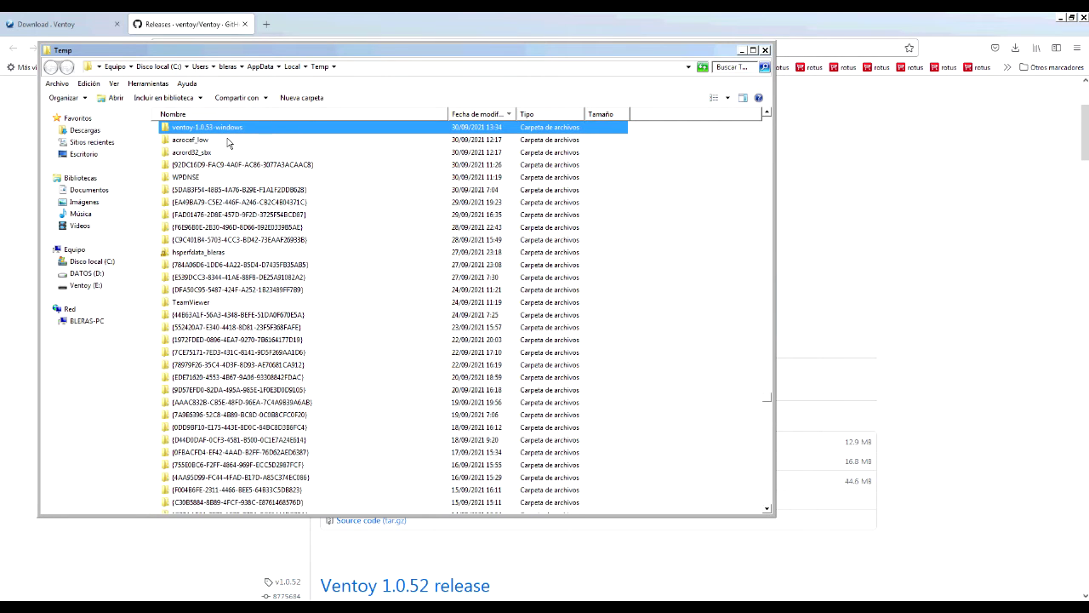
double_click(230, 143)
double_click(211, 184)
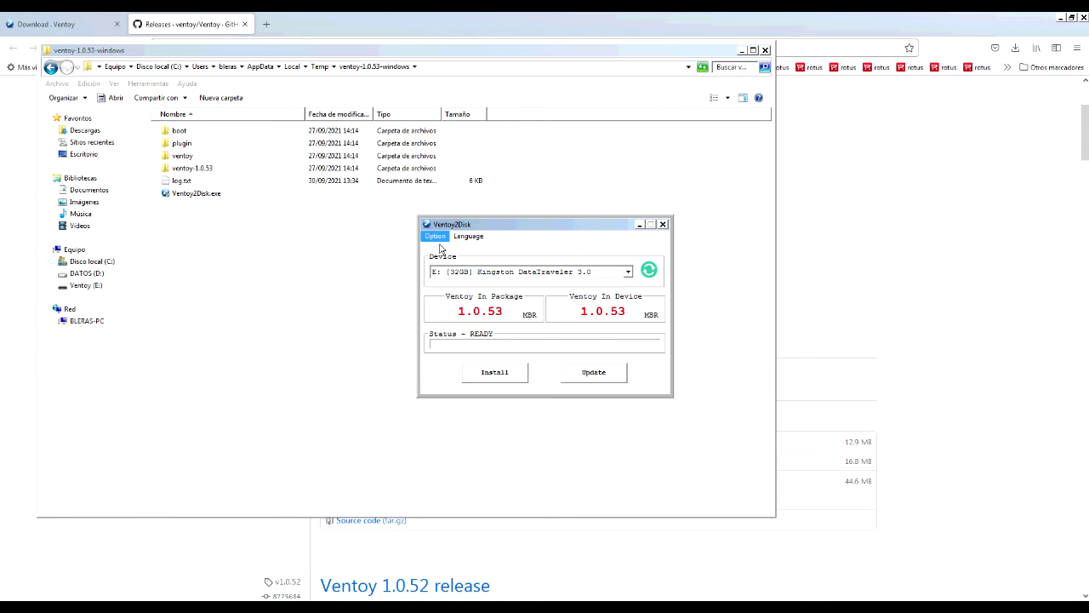
Close the ventoy-1.0.53-windows folder window, check the partition style options in Ventoy2Disk, and close the program.
click(765, 50)
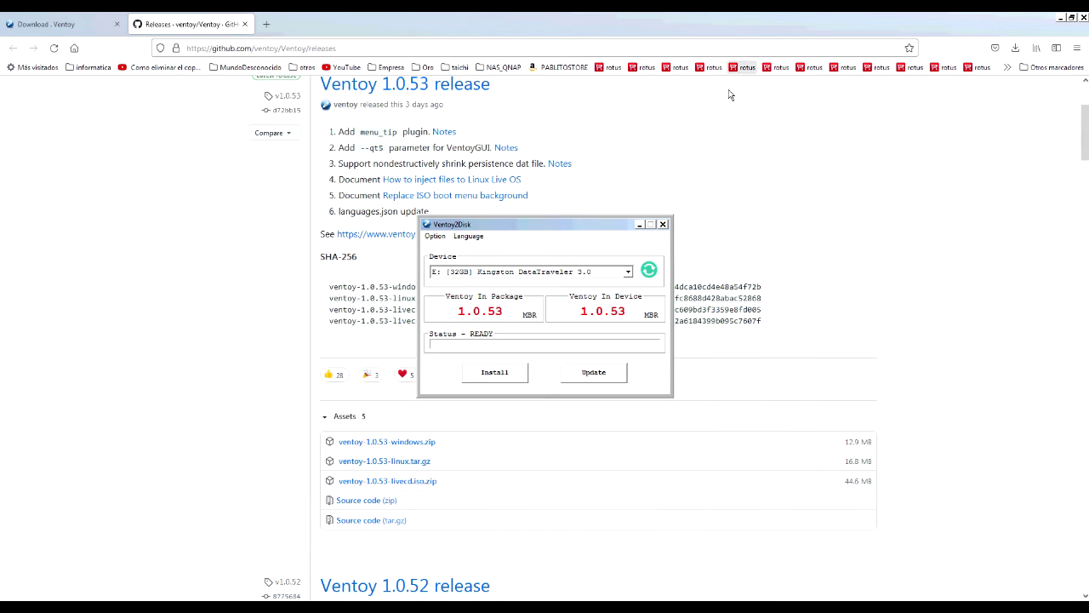
click(435, 235)
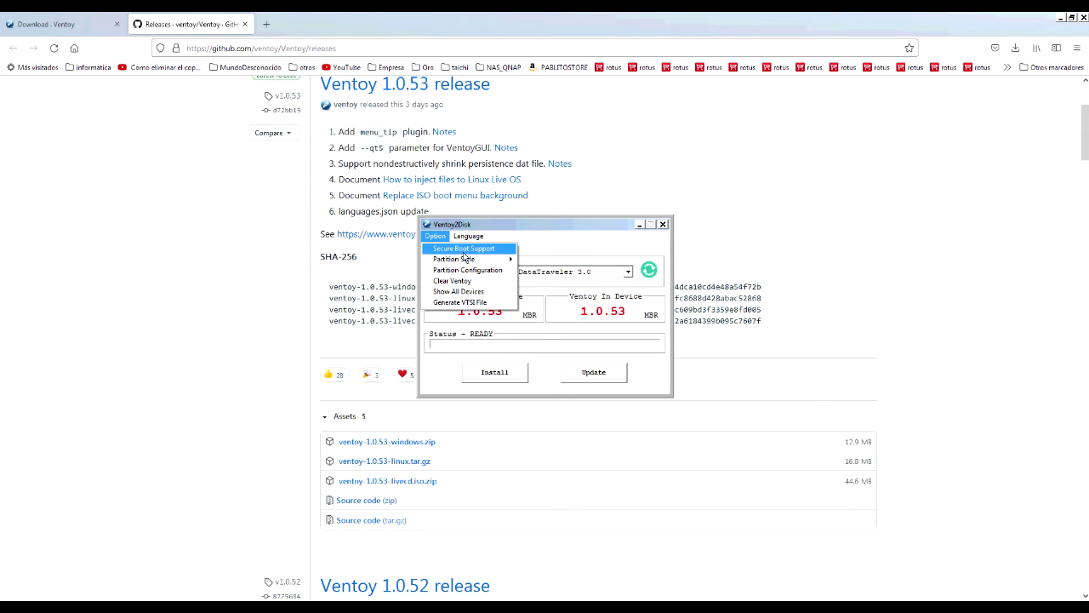
click(466, 259)
mouse_move(462, 260)
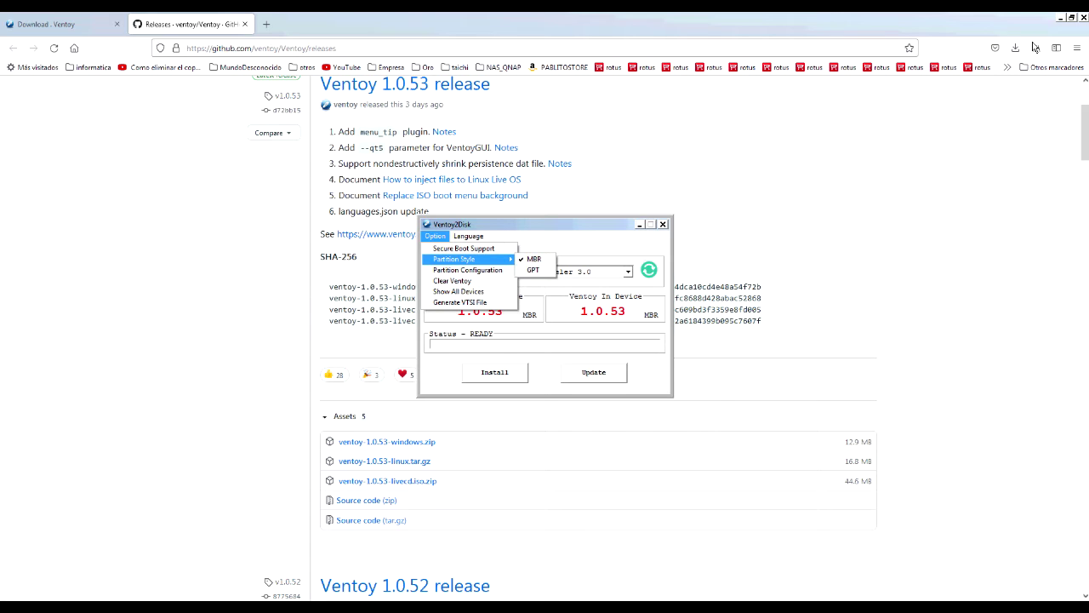
click(669, 238)
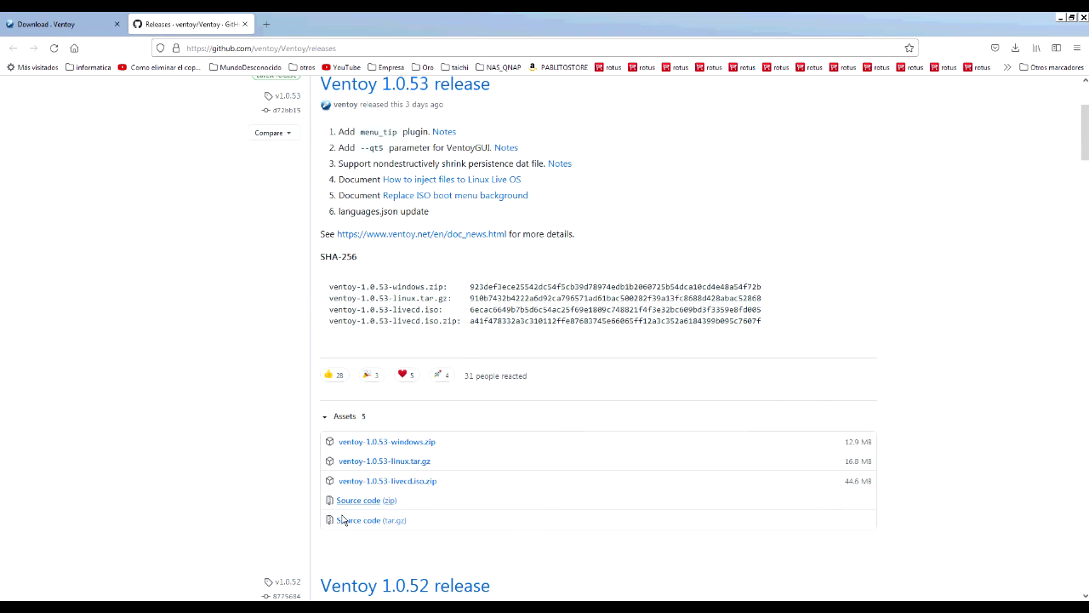
Bring back the Ventoy (E:) drive window and create a new folder in the drive's root beside W7.iso.
click(89, 606)
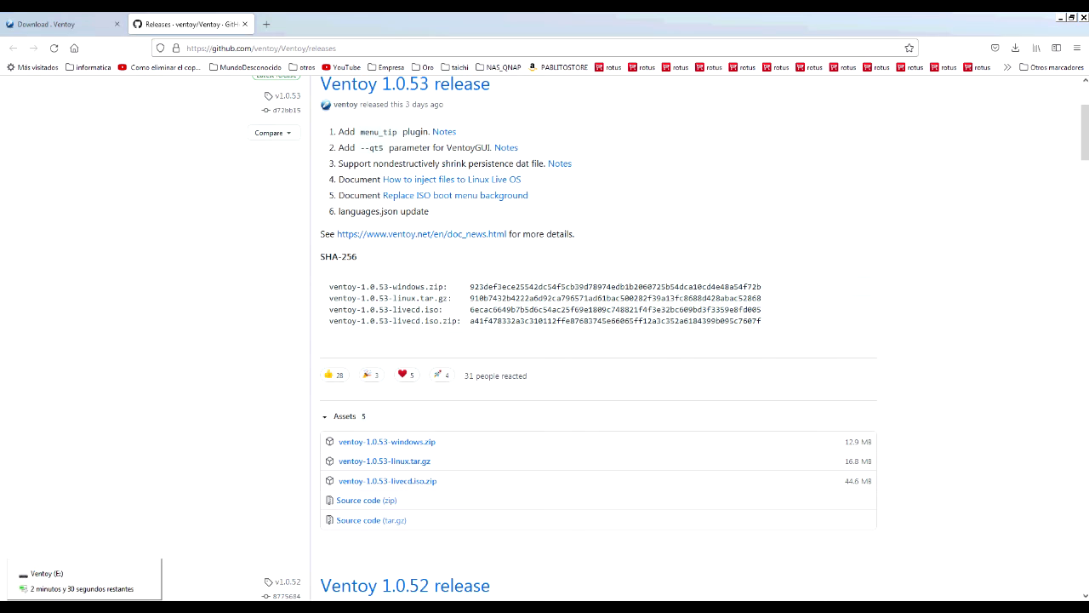
click(88, 595)
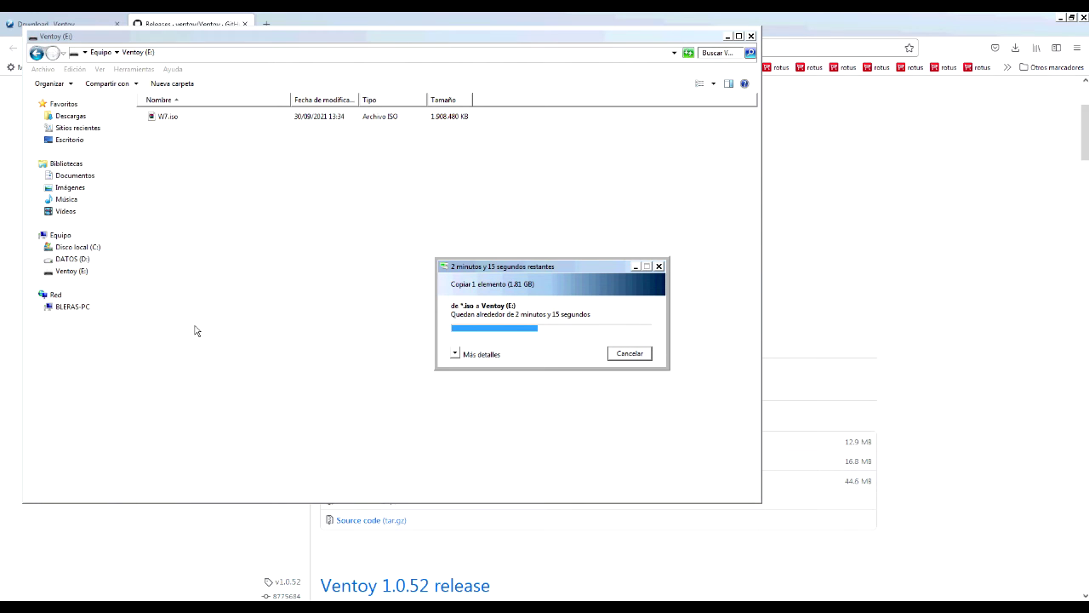
right_click(213, 190)
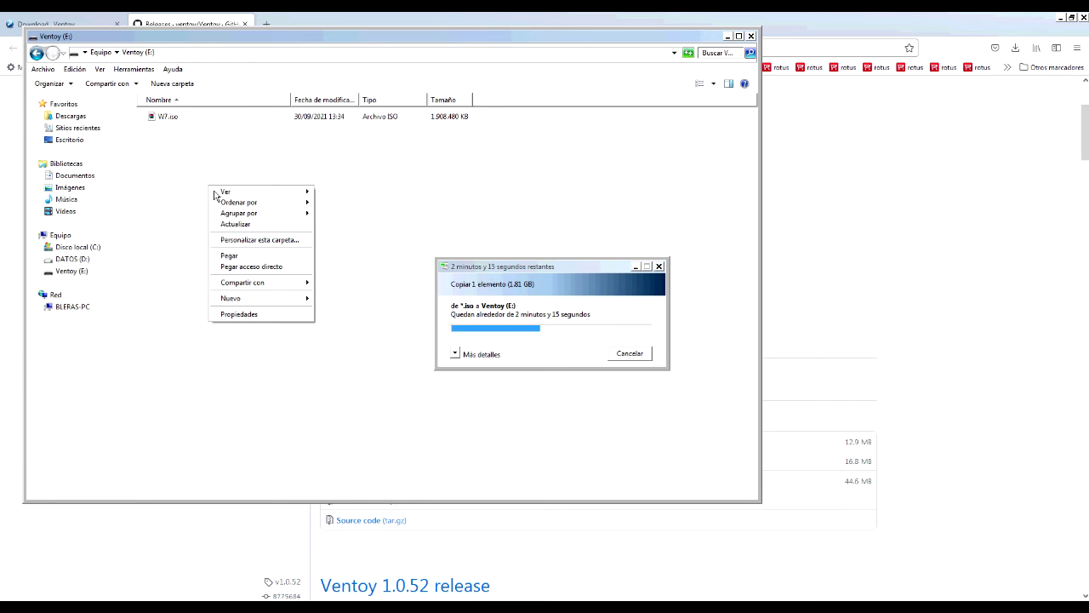
mouse_move(266, 300)
click(366, 309)
click(183, 311)
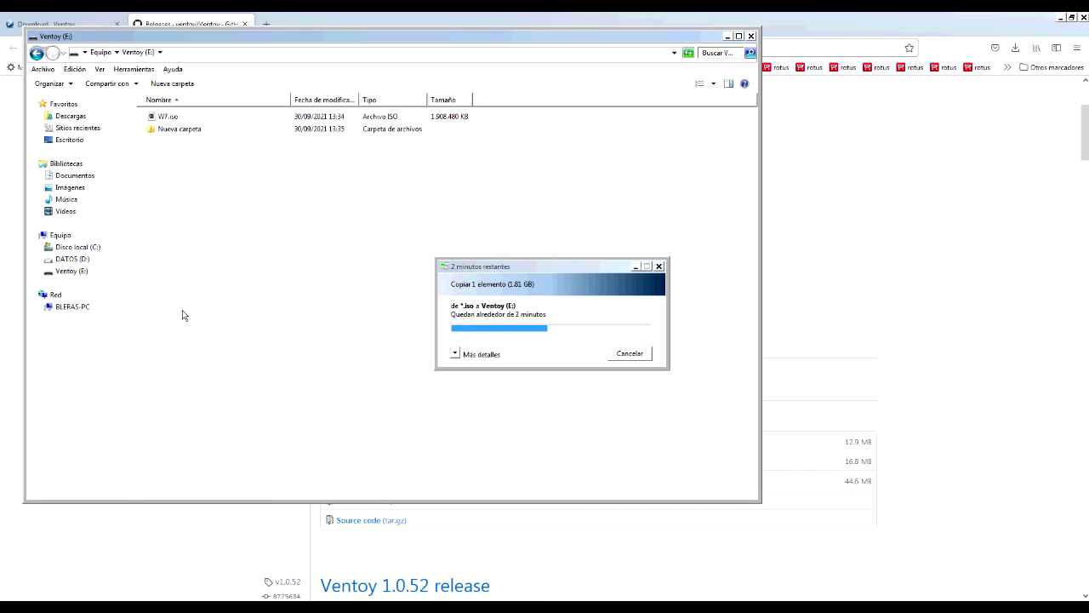
Rename the new folder on the Ventoy (E:) drive as "cosas mias".
click(179, 129)
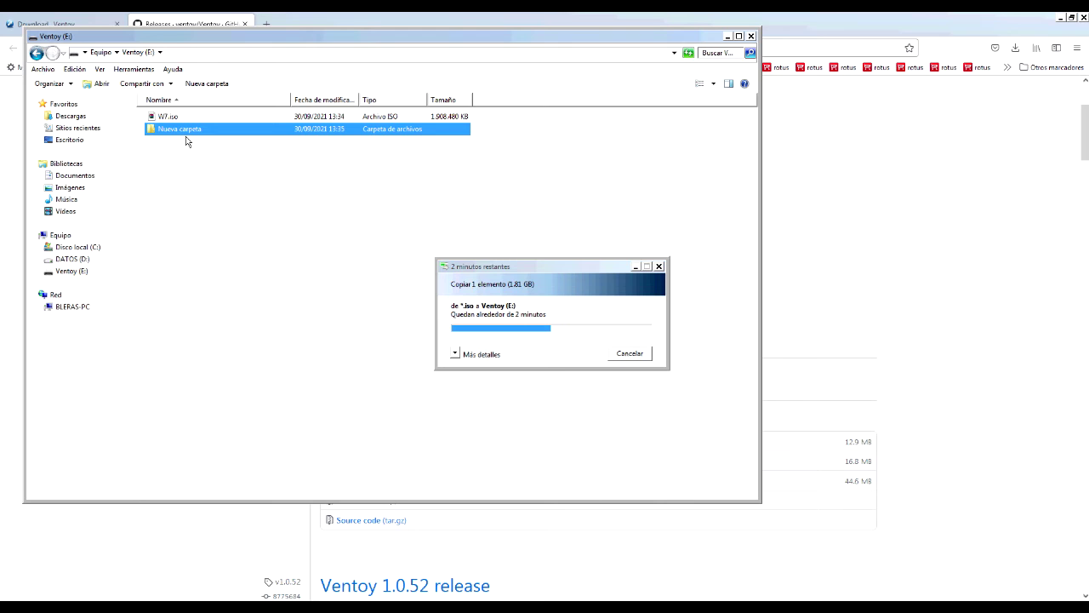
click(184, 131)
key(ctrl+a)
text(cosas mias)
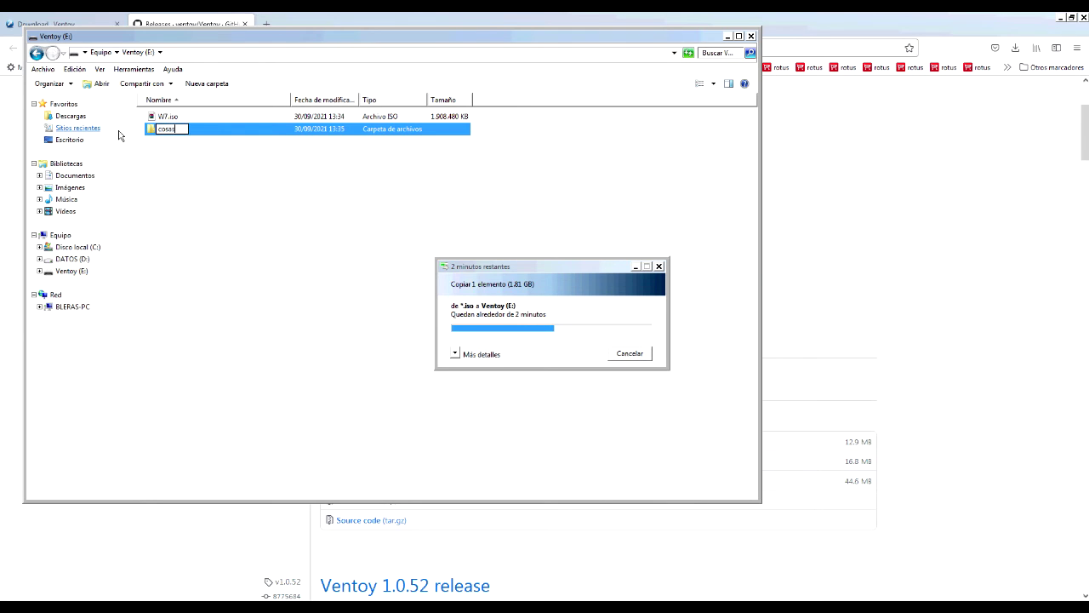
click(180, 195)
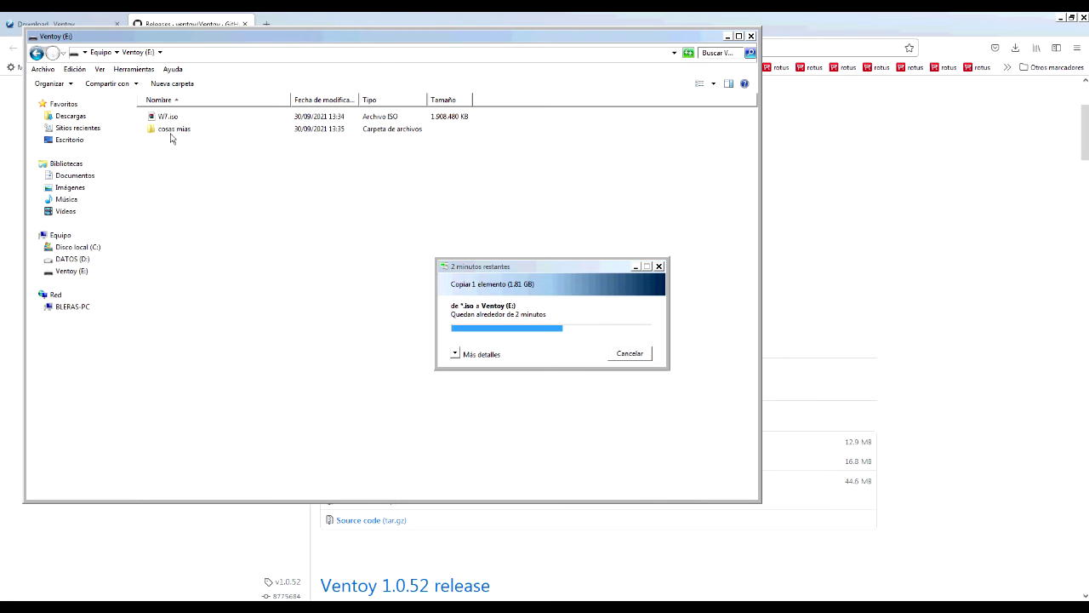
click(171, 132)
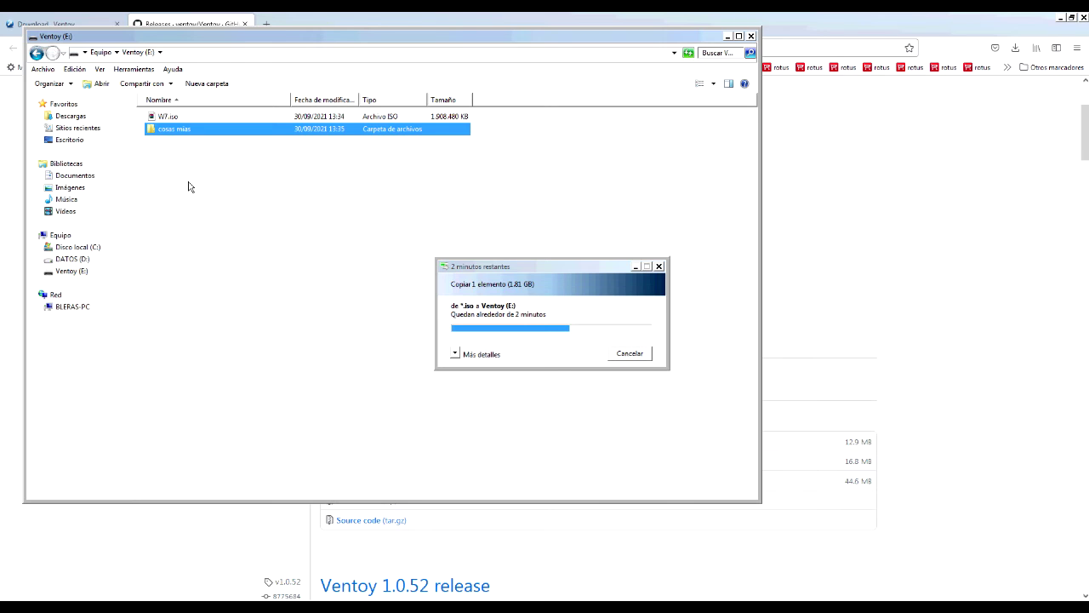
click(189, 187)
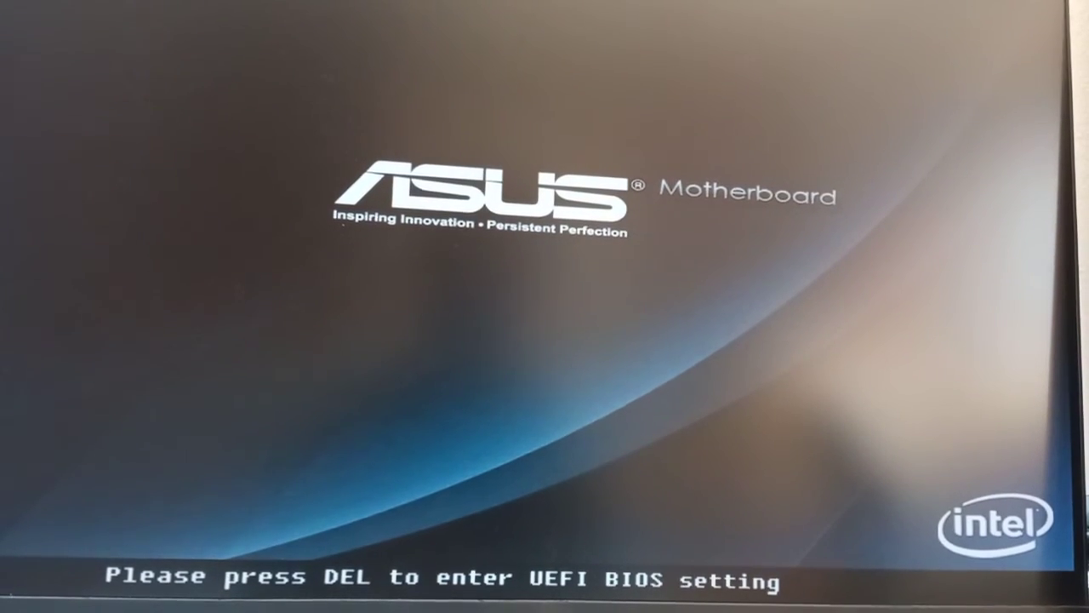
Bring up the boot device selection at startup and boot the computer from UEFI: KingstonDataTraveler 3.0.
key(F8)
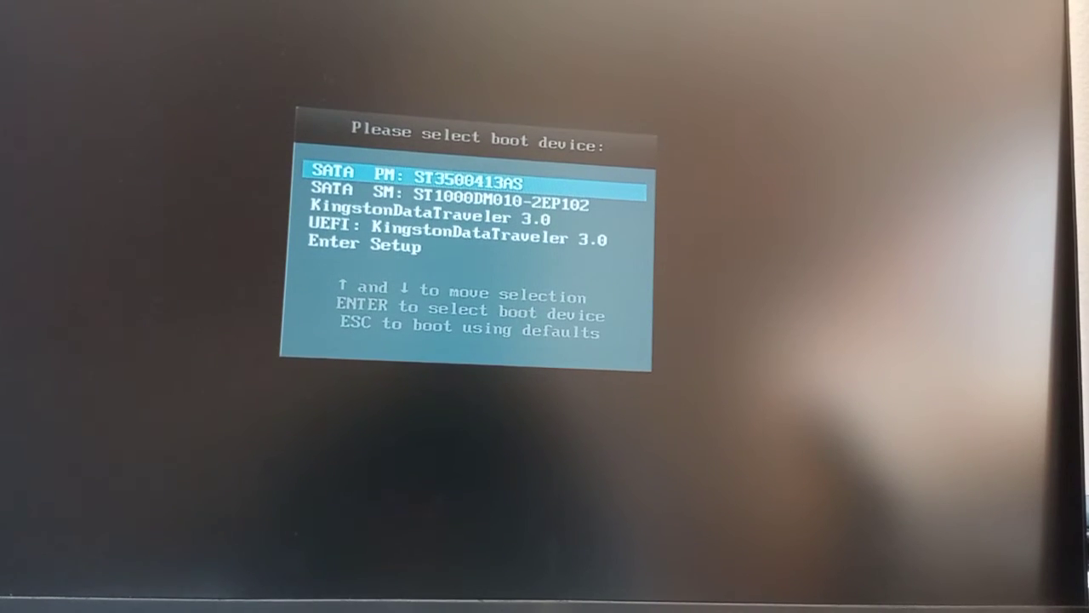
key(Down)
key(Down)
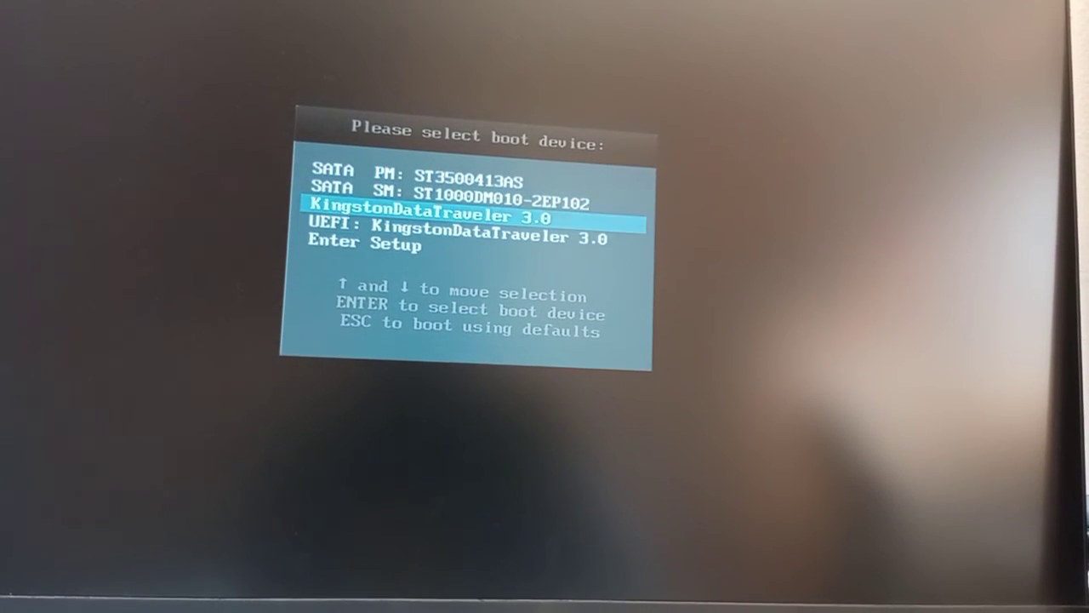
key(Up)
key(Up)
key(Down)
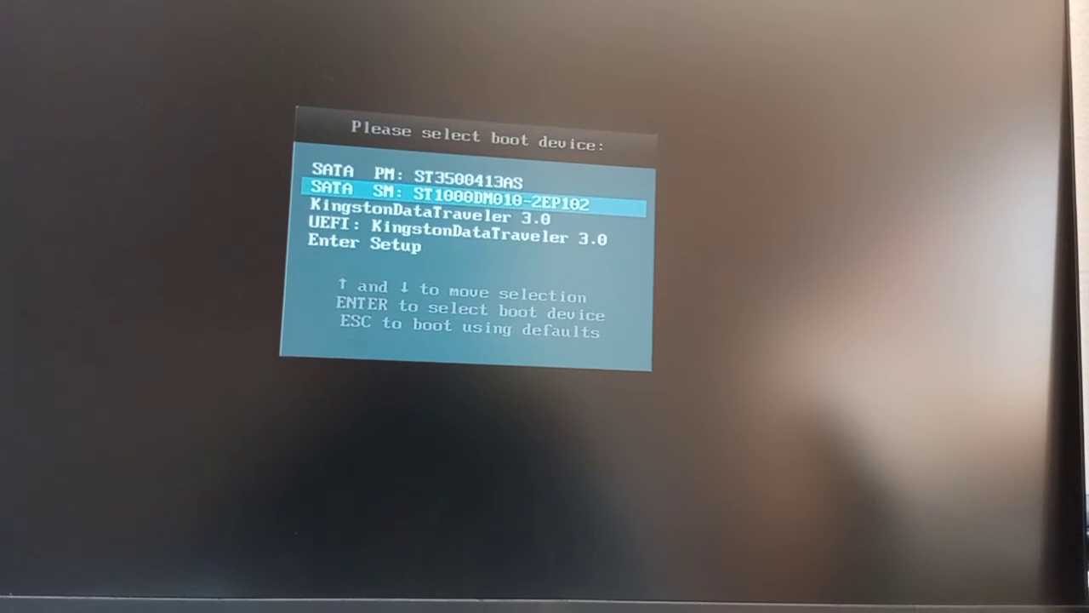
key(Down)
key(Down)
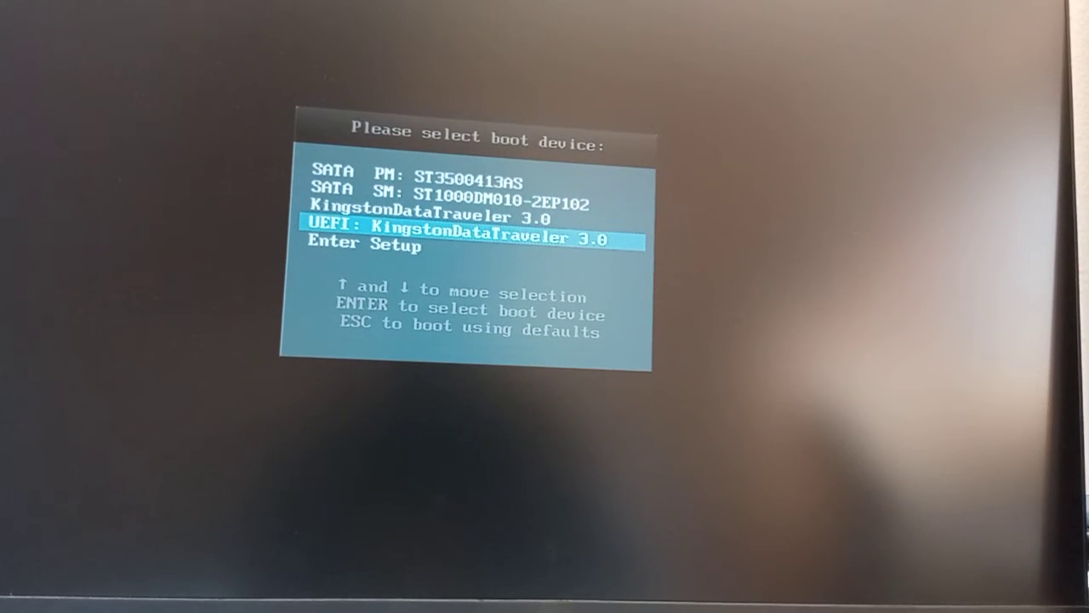
key(Up)
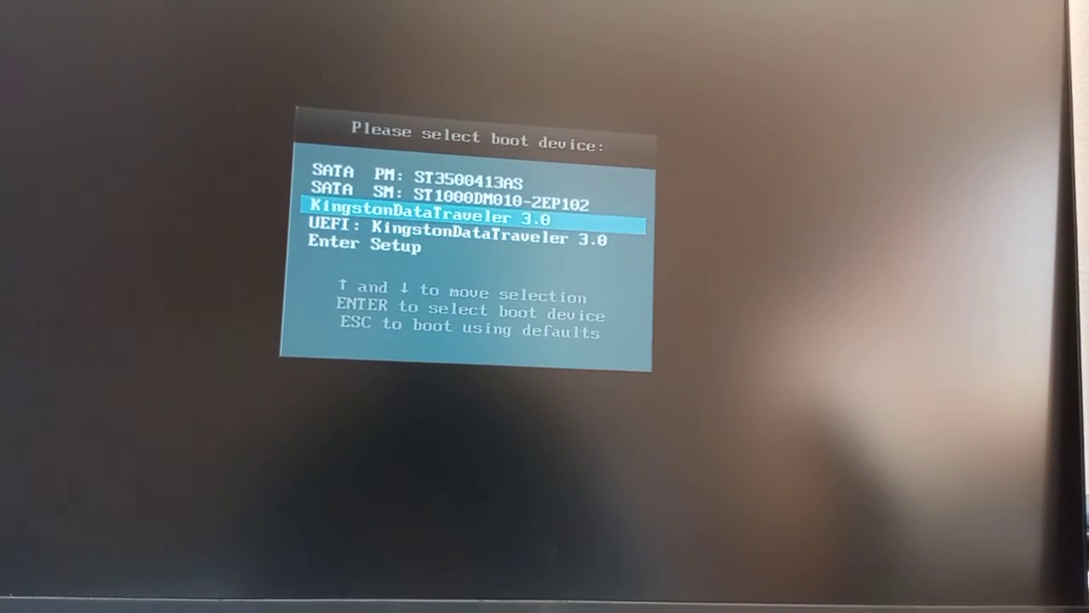
key(Down)
key(Return)
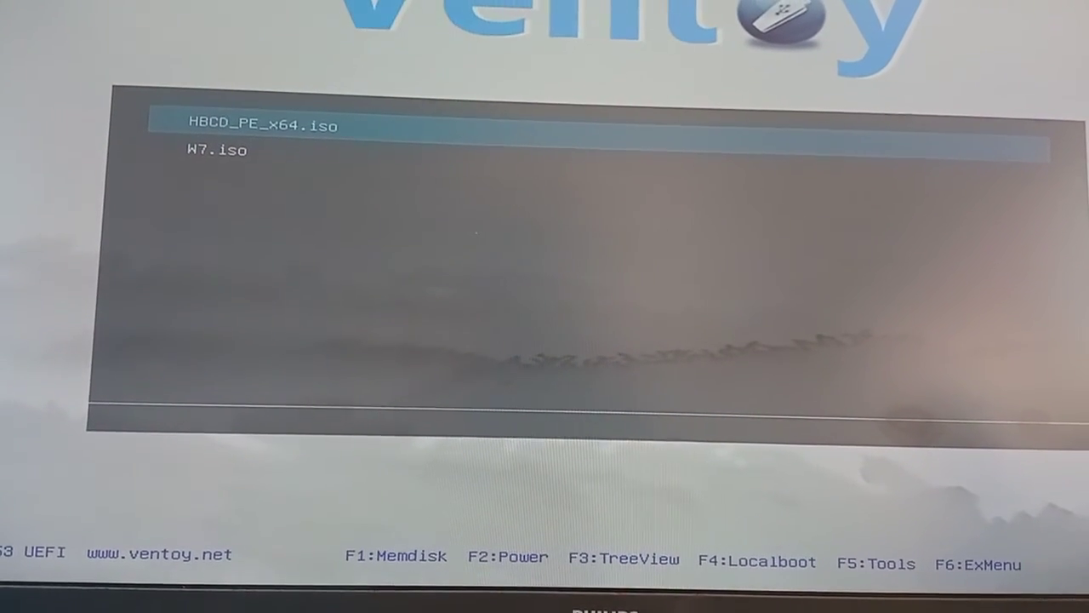
Look through the bootable ISO images in the Ventoy boot menu and highlight W7.iso.
key(Down)
key(Up)
key(Down)
key(Up)
key(Down)
key(Up)
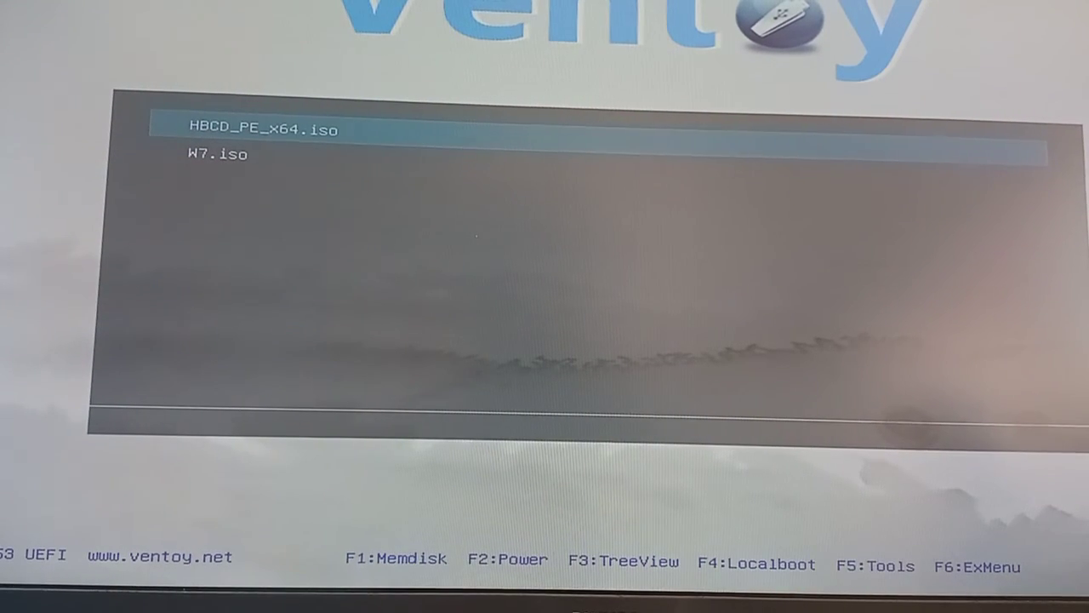
key(Down)
key(Up)
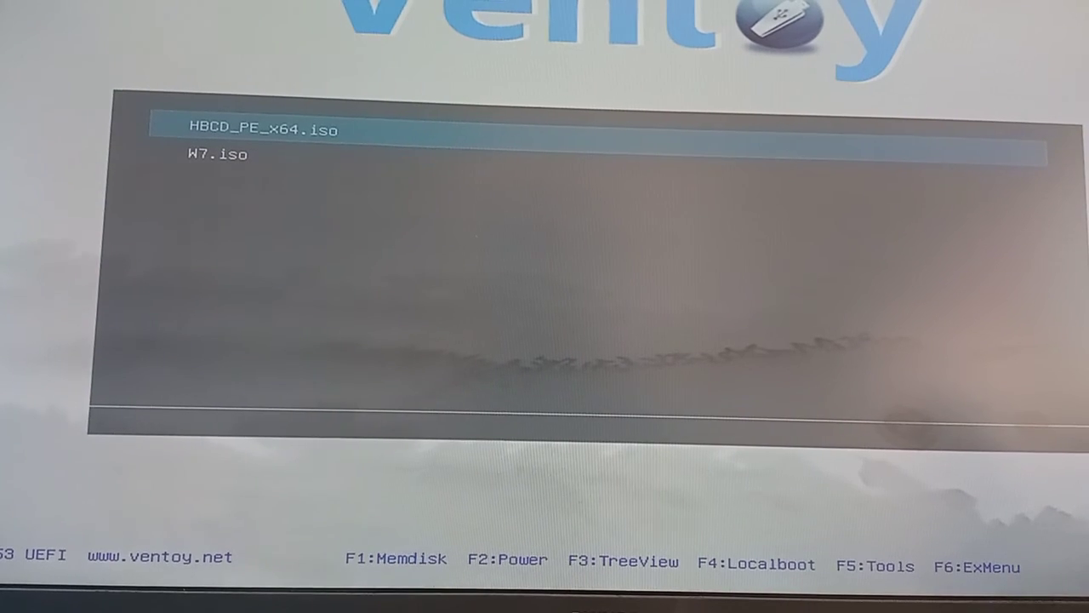
key(Down)
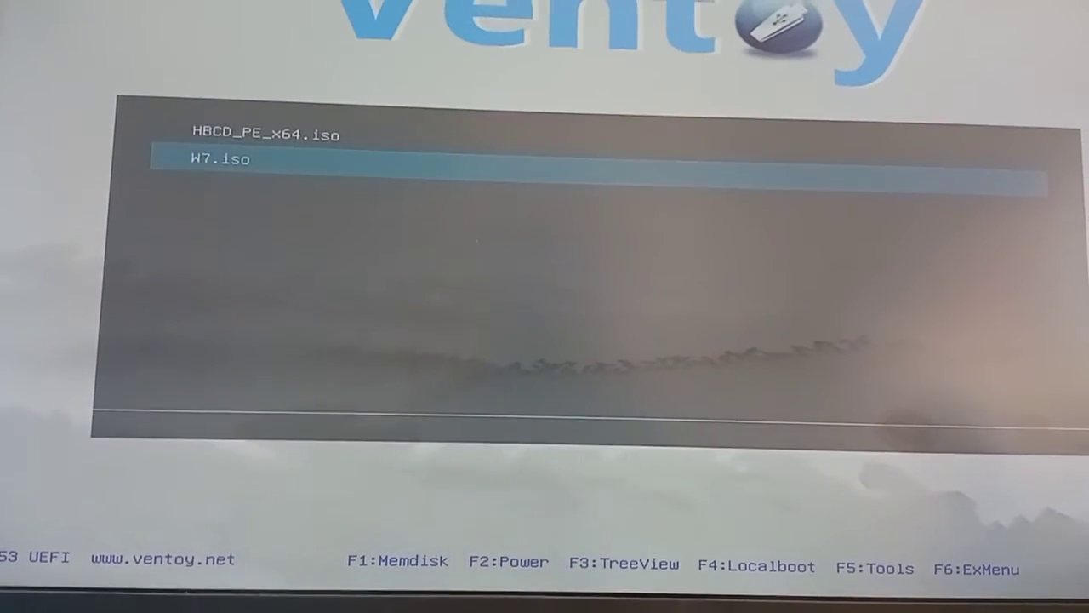